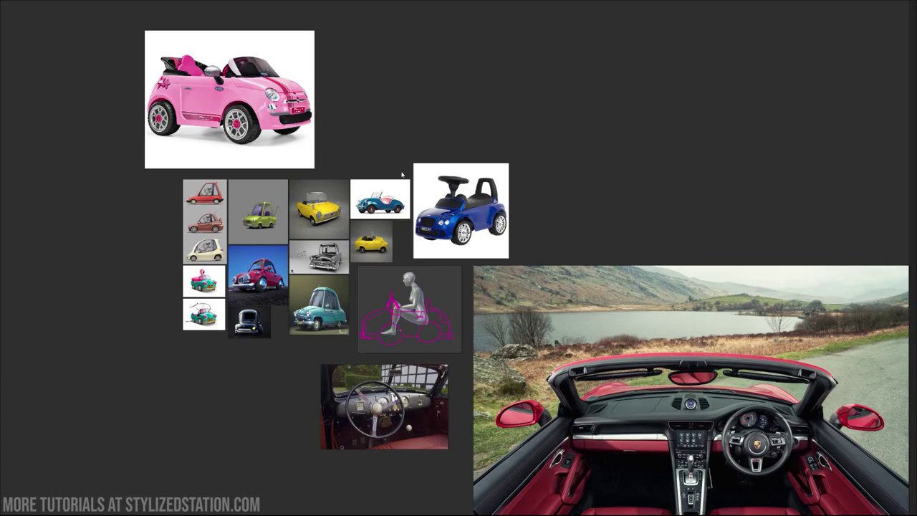
Examine the toy-car and cartoon-car references and the sketched side view with the seated figure on the reference board.
scroll(375, 294, "up", 4)
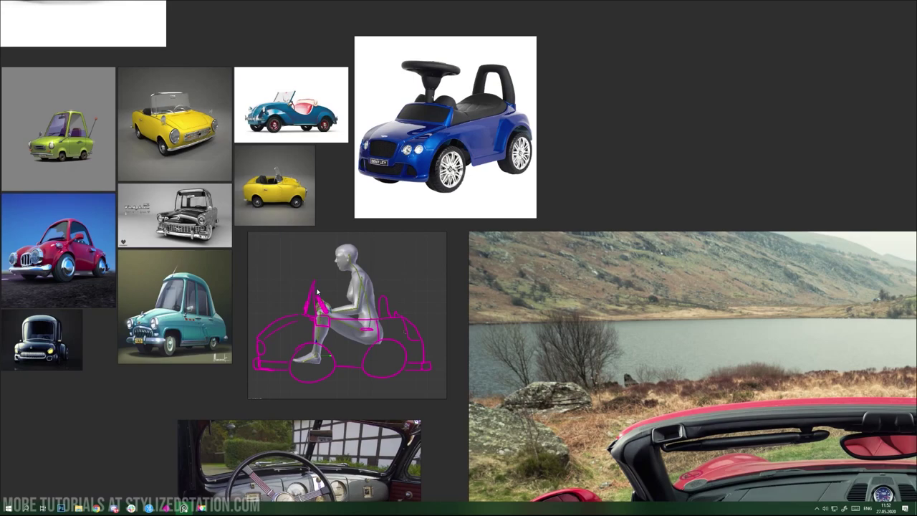
scroll(329, 272, "down", 1)
middle_click_drag(397, 221, 492, 295)
scroll(432, 263, "up", 1)
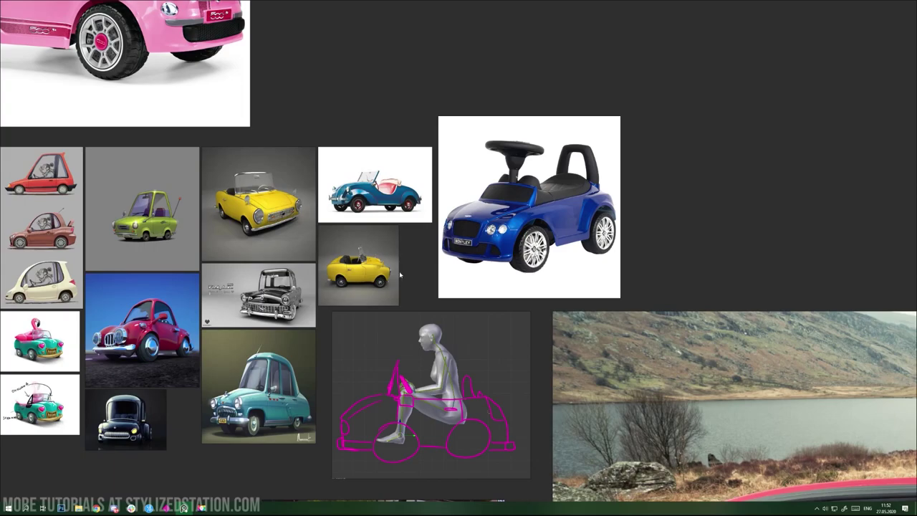
scroll(399, 271, "down", 2)
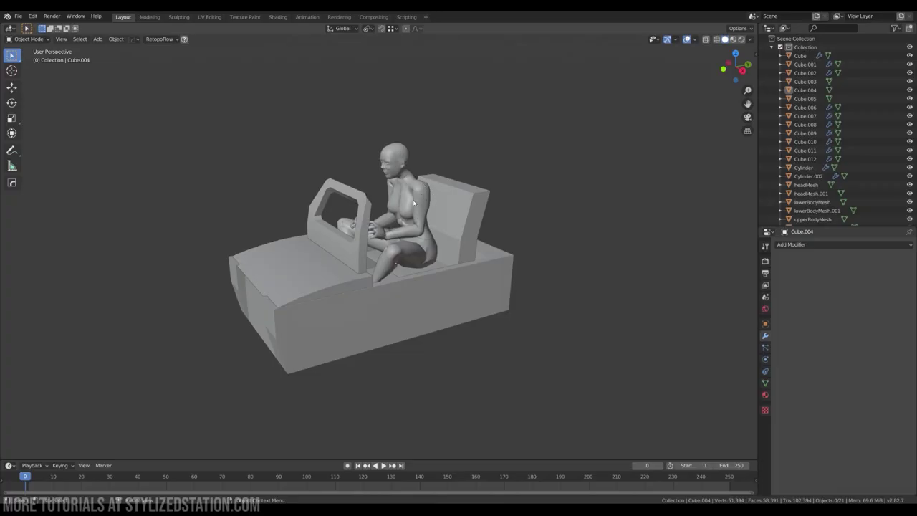
Select the seated mannequin's parts, then the blockout's windshield frame, hood, body and seat to examine the car's proportions.
middle_click_drag(380, 204, 390, 207)
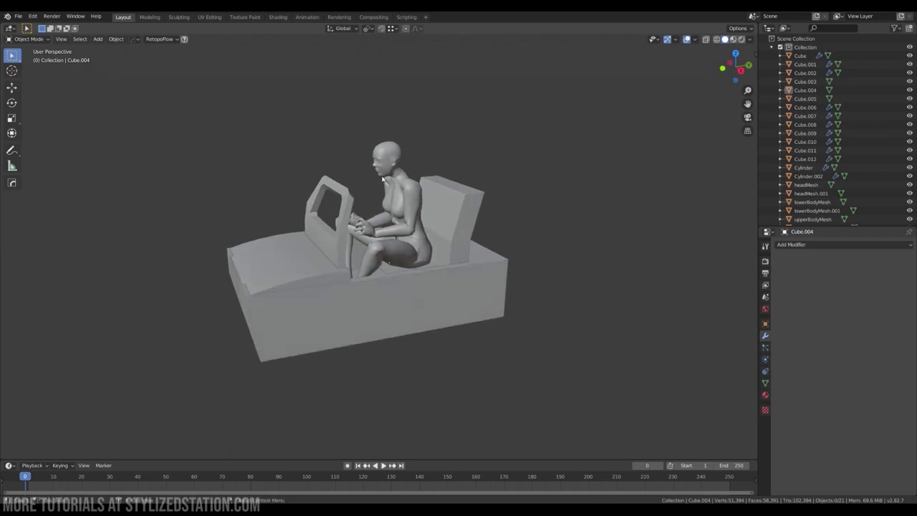
left_click(387, 154)
left_click(410, 256, "shift")
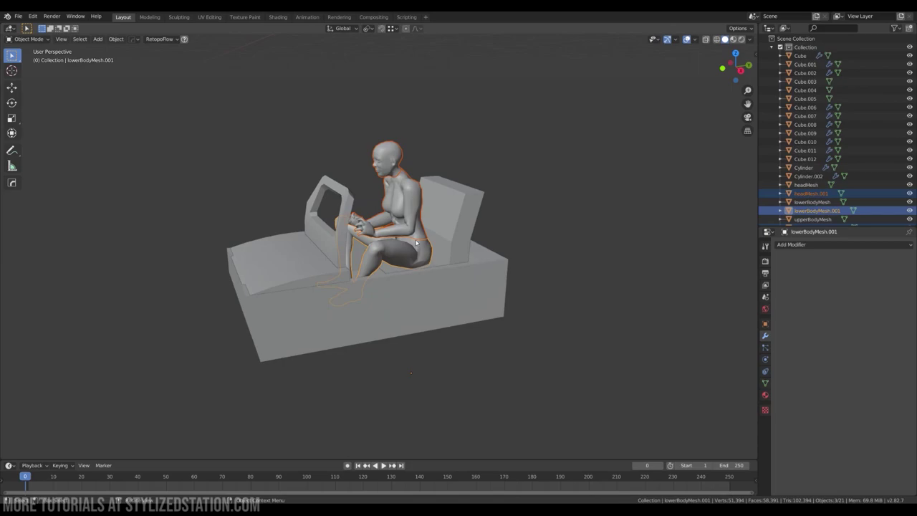
left_click(321, 277)
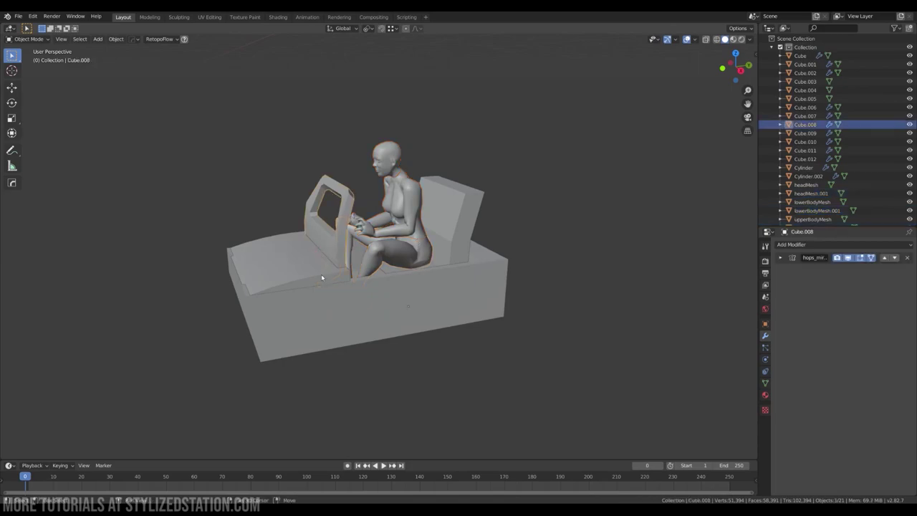
left_click(321, 277, "shift")
left_click(370, 311, "shift")
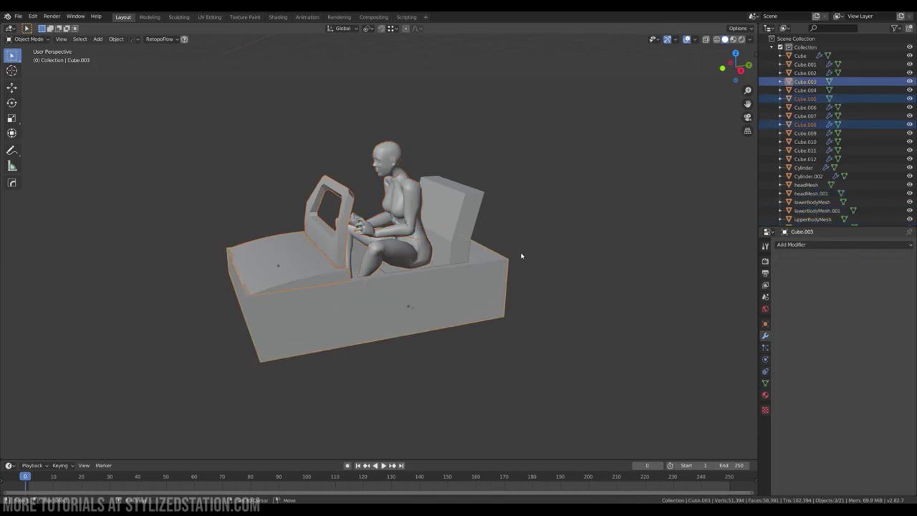
left_click(464, 226, "shift")
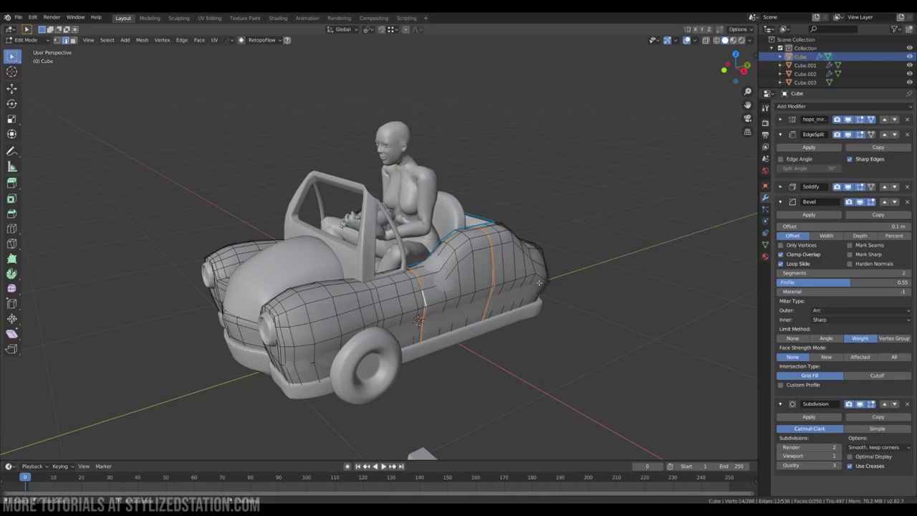
Compare the car body with the Subdivision modifier's viewport display off and on, and return to Object Mode to view the result.
scroll(537, 281, "down", 2)
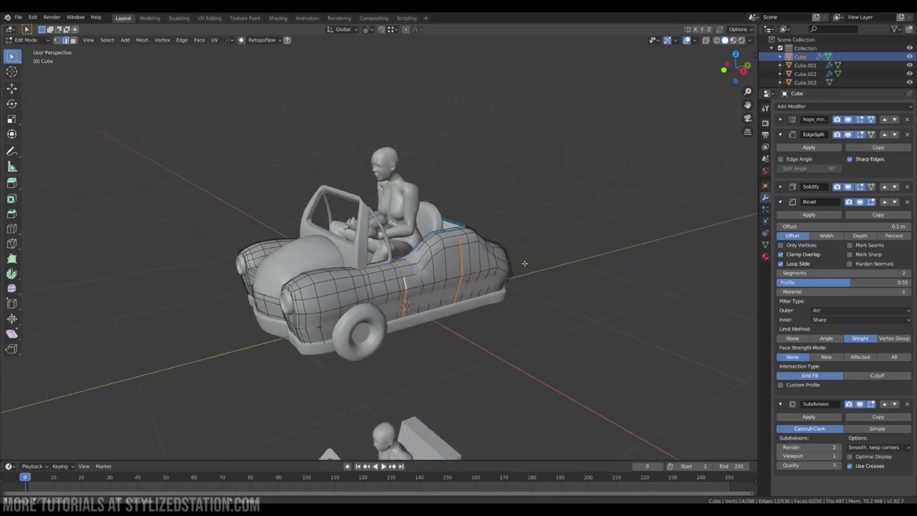
middle_click_drag(524, 263, 512, 264)
scroll(512, 265, "up", 2)
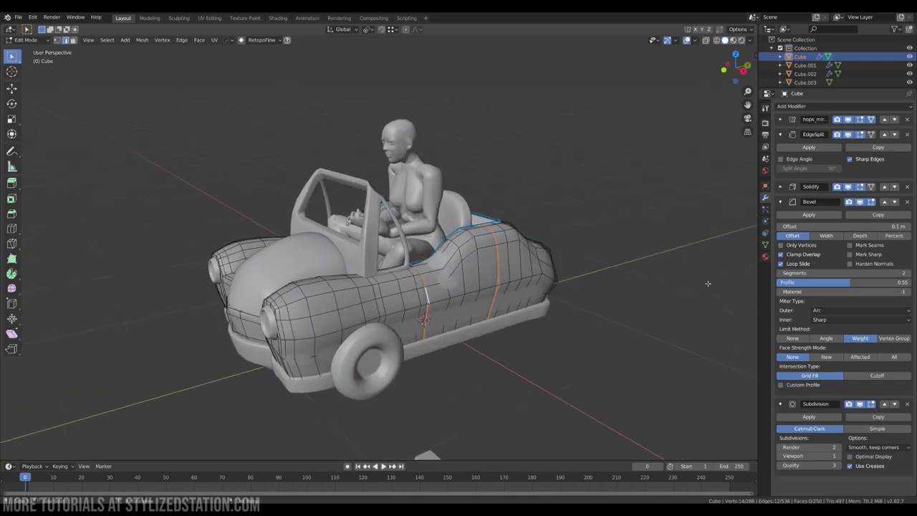
left_click(860, 403)
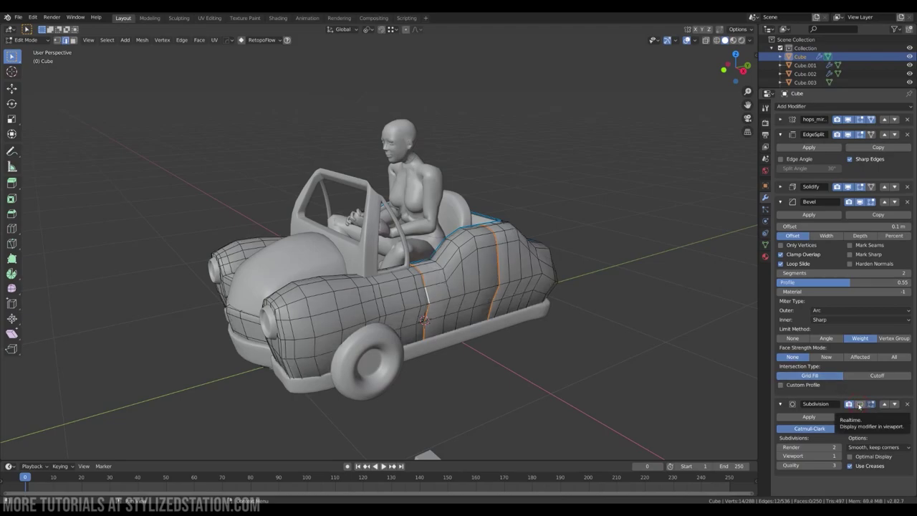
left_click(859, 404)
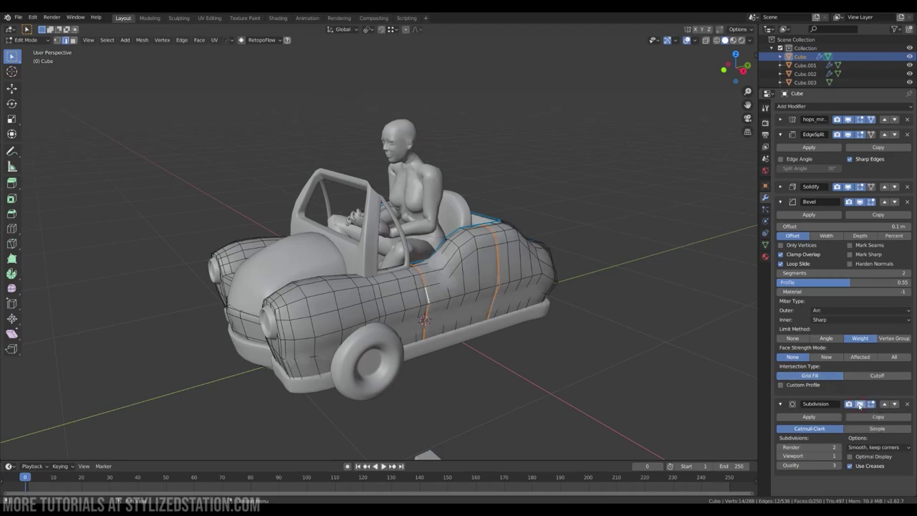
key("Tab")
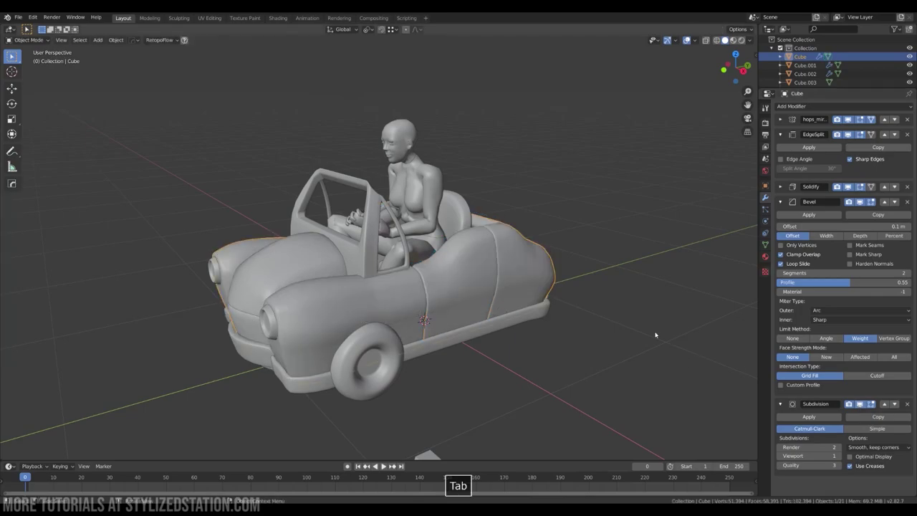
mouse_move(605, 300)
middle_mouse_down()
mouse_move(604, 309)
mouse_move(609, 301)
middle_mouse_up()
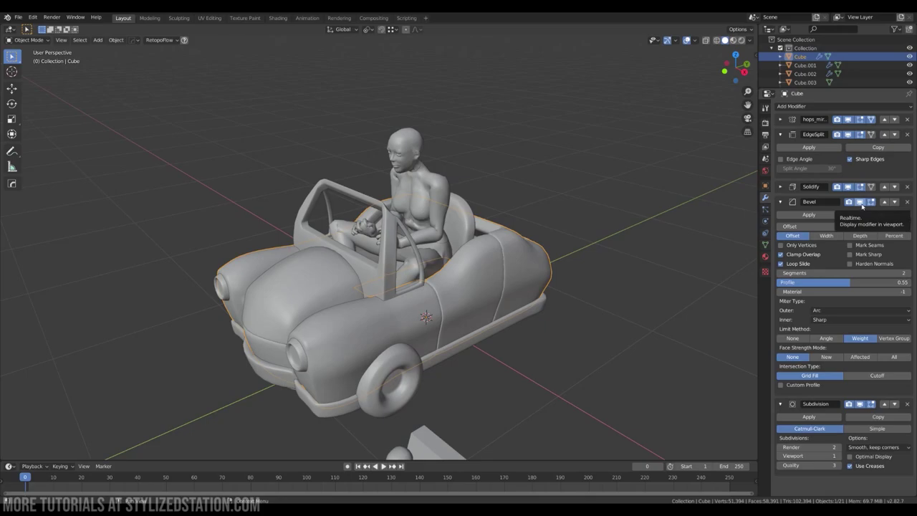
Compare the body's panel seams with the Bevel and Subdivision modifiers hidden in the viewport, and restore both displays.
left_click(861, 203)
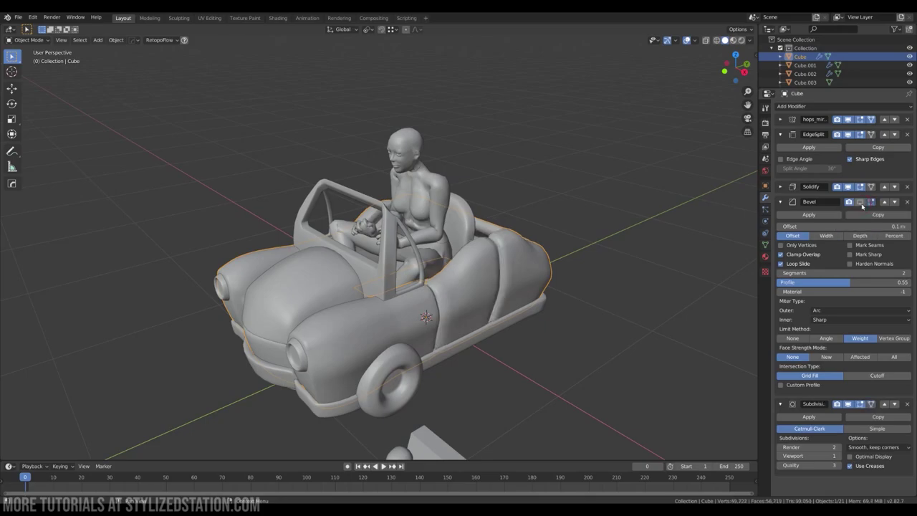
left_click(847, 404)
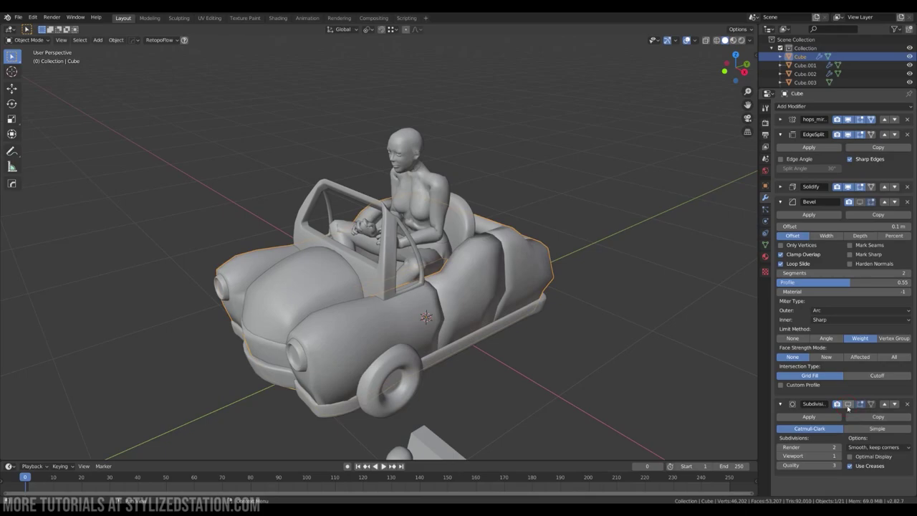
left_click(847, 404)
left_click(848, 203)
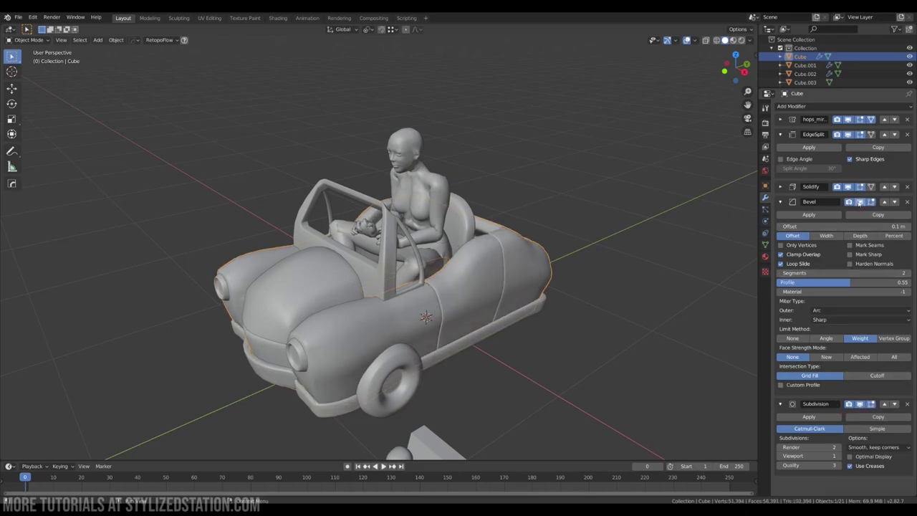
middle_click_drag(573, 260, 549, 258)
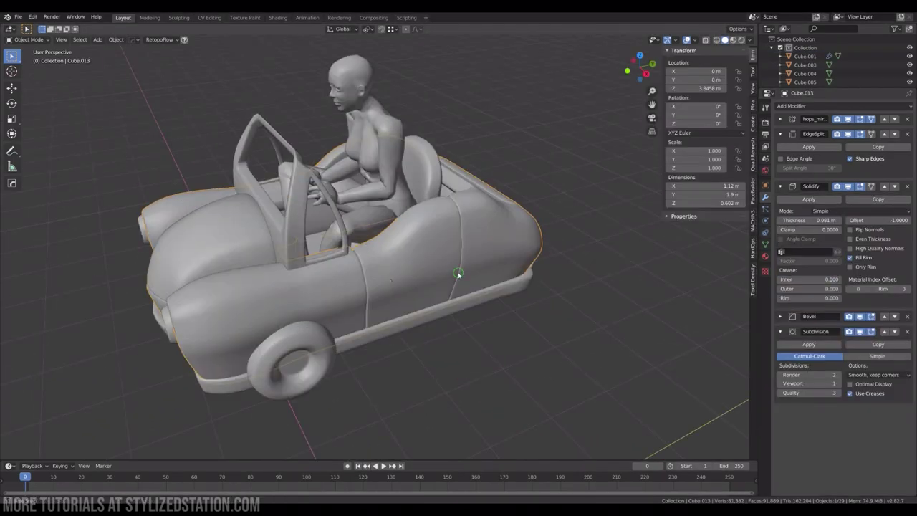
Compare the body's panel gaps with the Solidify modifier's viewport display off and on.
middle_click_drag(463, 266, 577, 268)
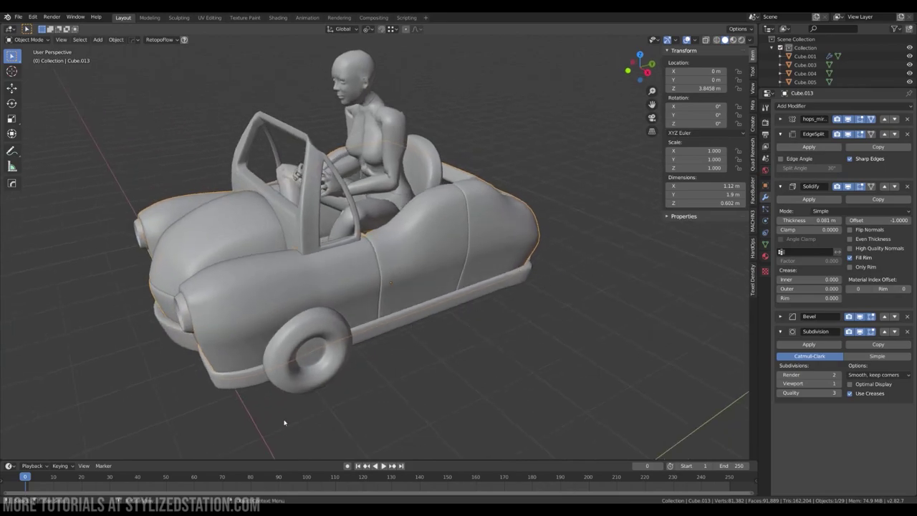
left_click(849, 187)
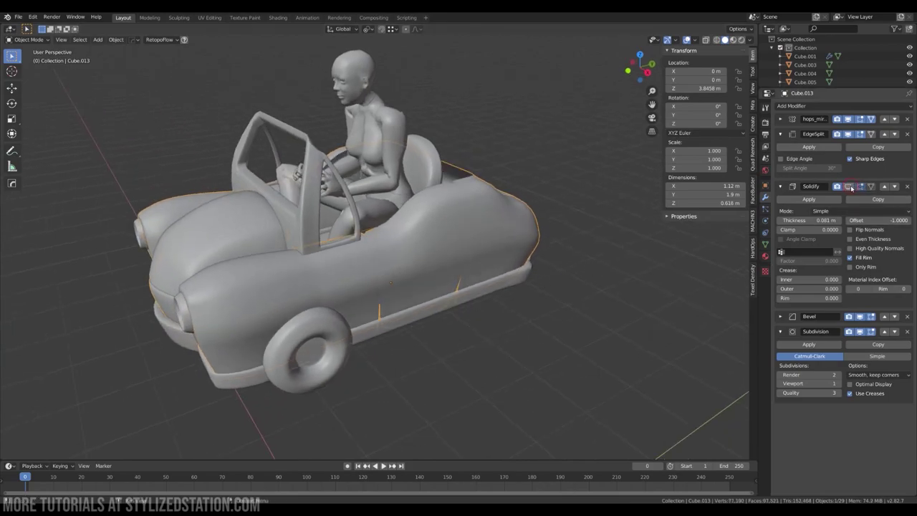
left_click(848, 186)
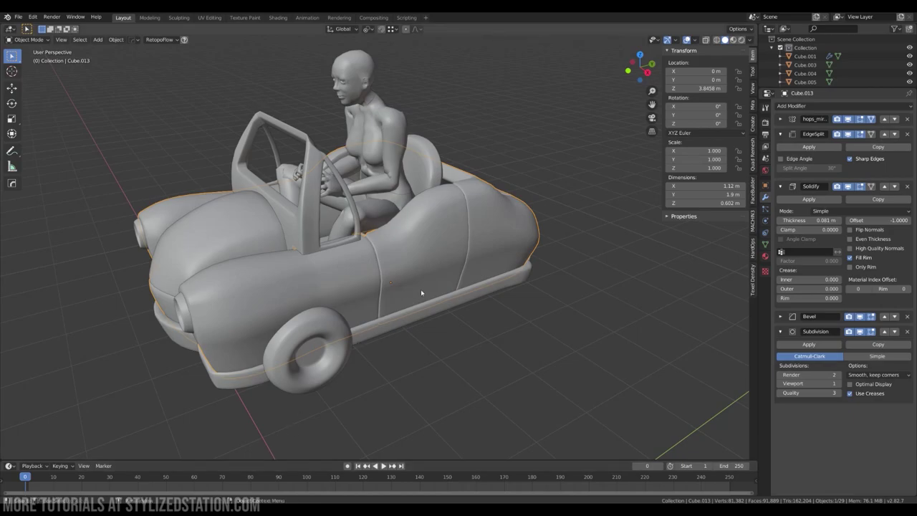
mouse_move(441, 272)
middle_mouse_down()
mouse_move(446, 266)
mouse_move(426, 267)
middle_mouse_up()
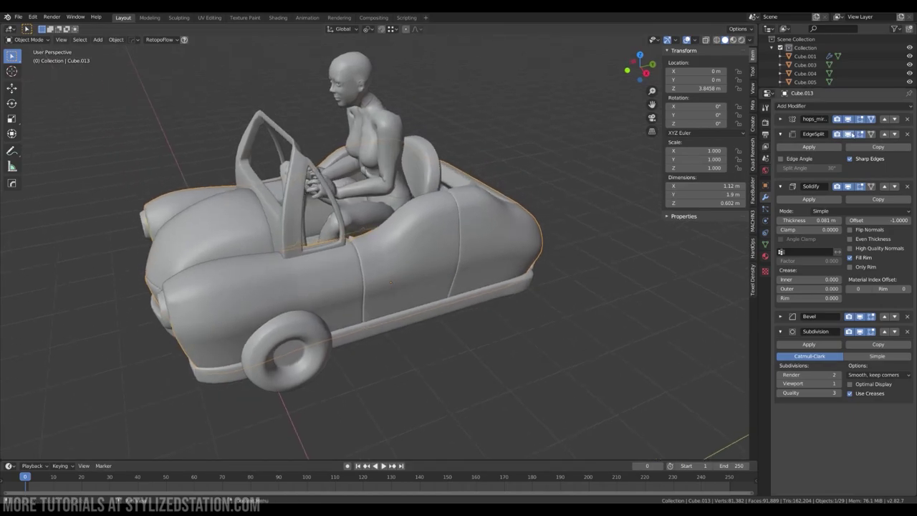
Toggle the EdgeSplit modifier's viewport display off and on, and inspect the body's underlying mesh in Edit Mode.
left_click(849, 134)
left_click(849, 134)
key("Tab")
scroll(448, 233, "up", 2)
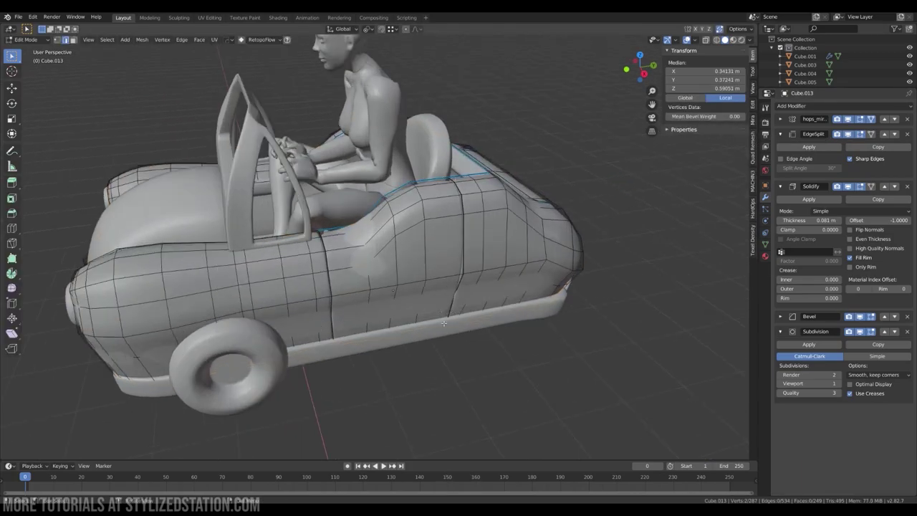
key("Tab")
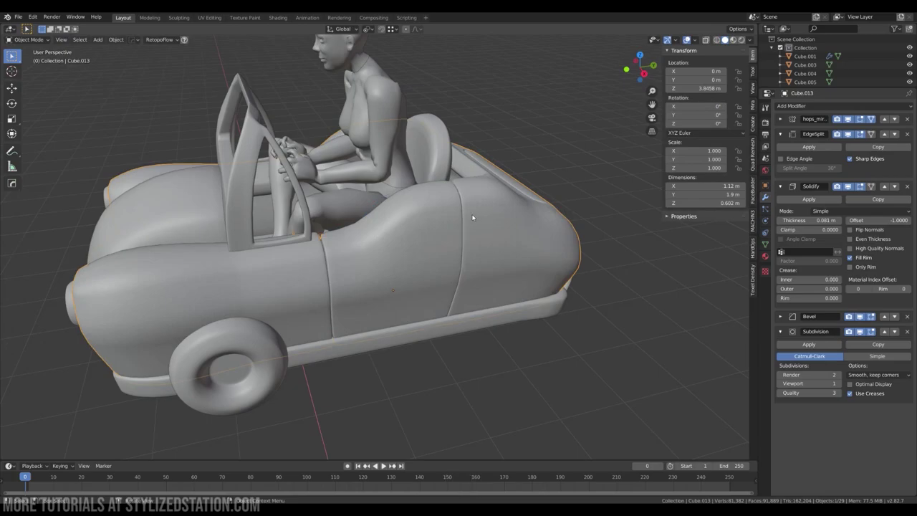
Turn off the EdgeSplit modifier's viewport display while editing the car body mesh.
scroll(473, 230, "down", 4)
middle_click_drag(469, 236, 386, 271)
key("Tab")
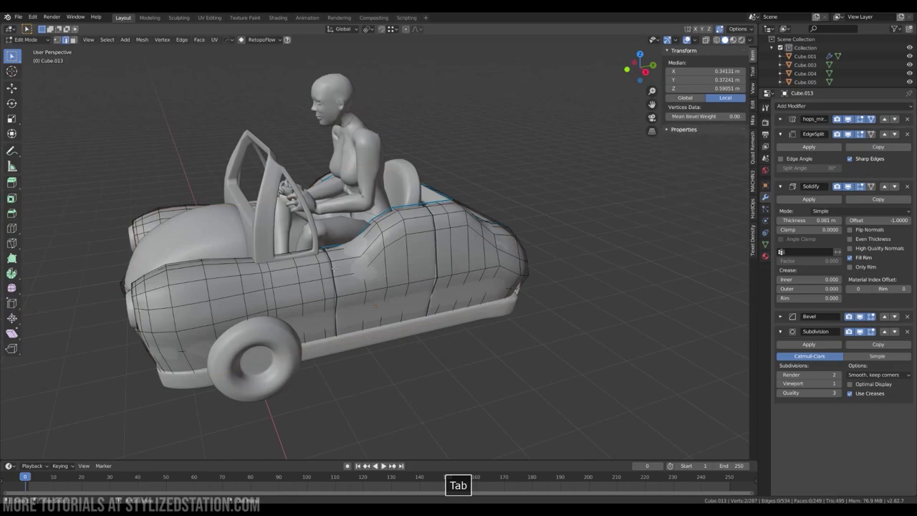
left_click(847, 134)
middle_click_drag(358, 270, 332, 273)
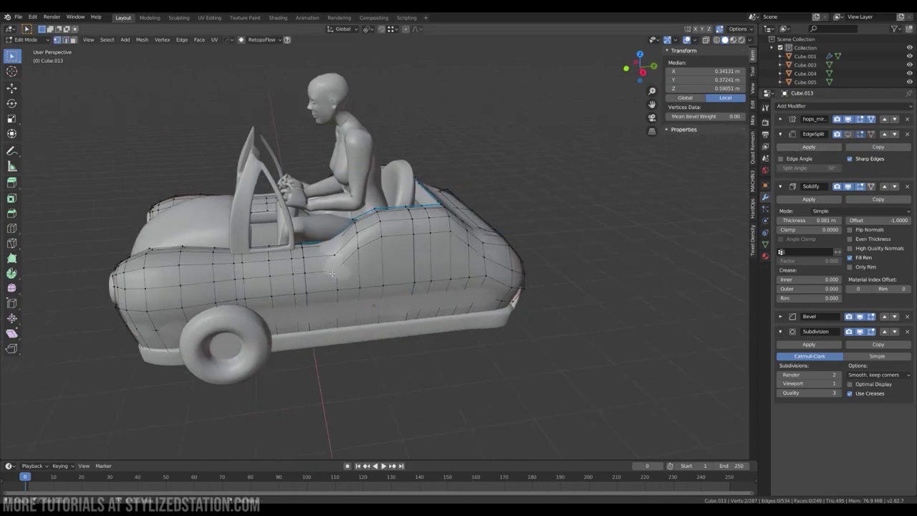
Rip the body mesh along the two vertical door-seam edge loops without displacing them, and return to Object Mode.
key("2")
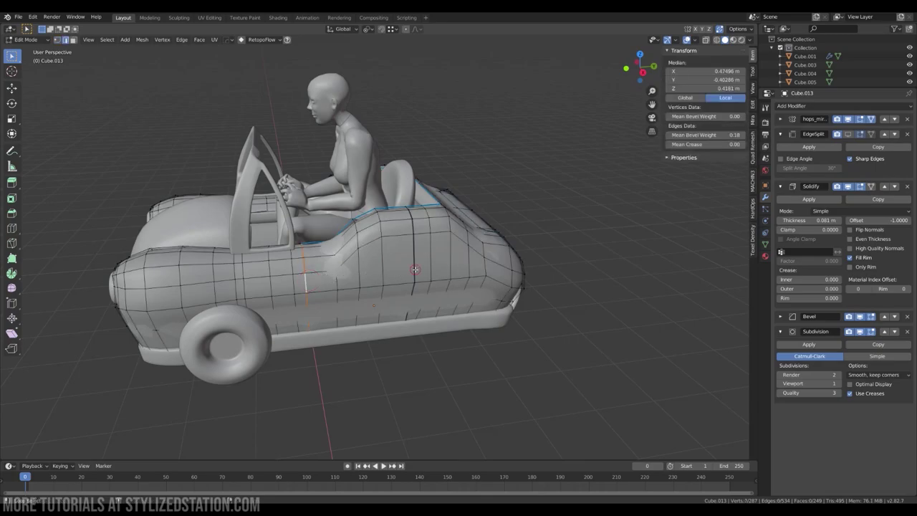
left_click(414, 269, "alt+shift")
key("g")
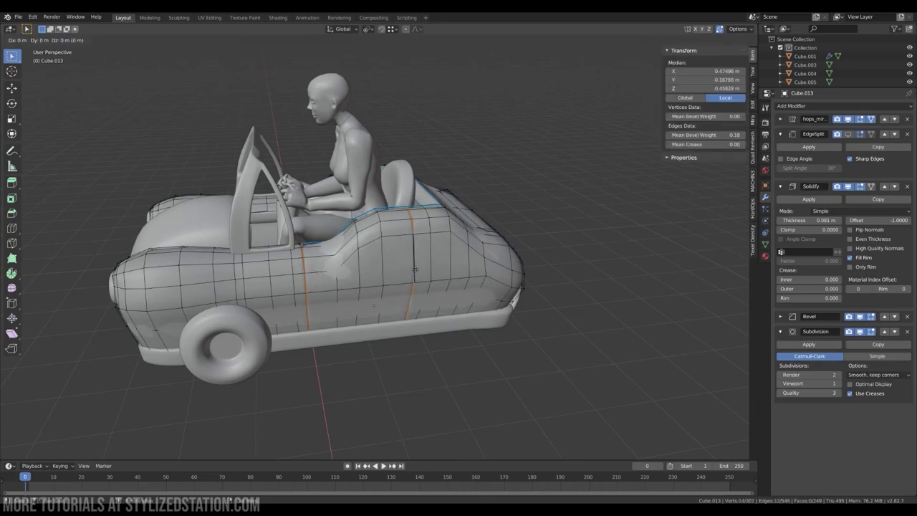
key("Escape")
key("Tab")
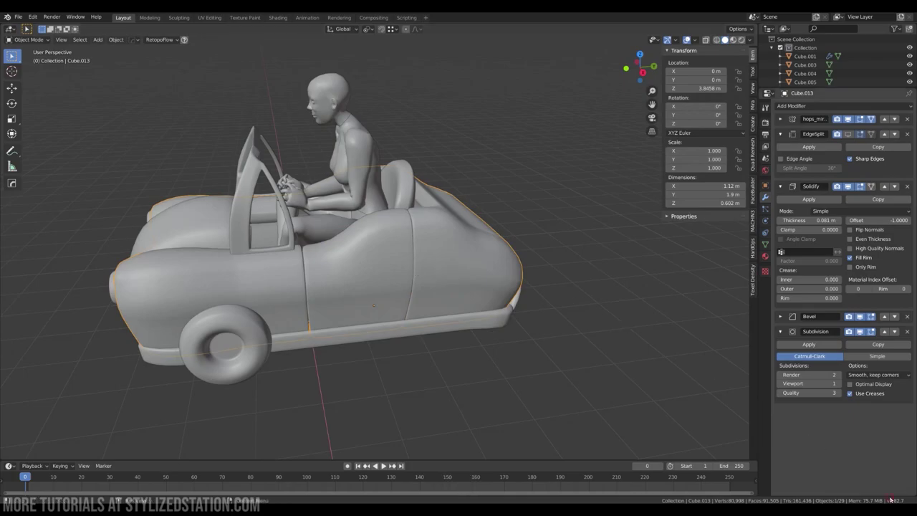
Examine the car's hood, fenders and panel seams from several sides in local view.
key("KP_Divide")
middle_click_drag(459, 272, 565, 315)
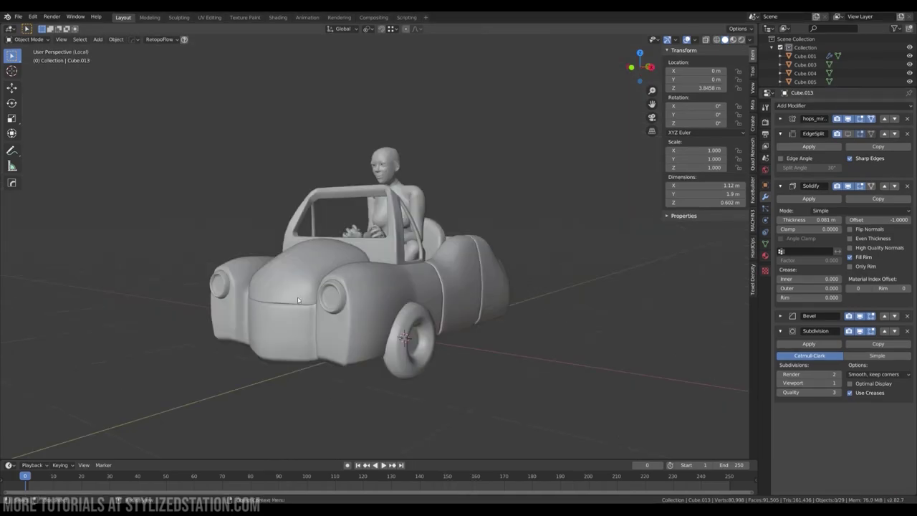
middle_click_drag(210, 300, 448, 285)
middle_click_drag(463, 327, 303, 300)
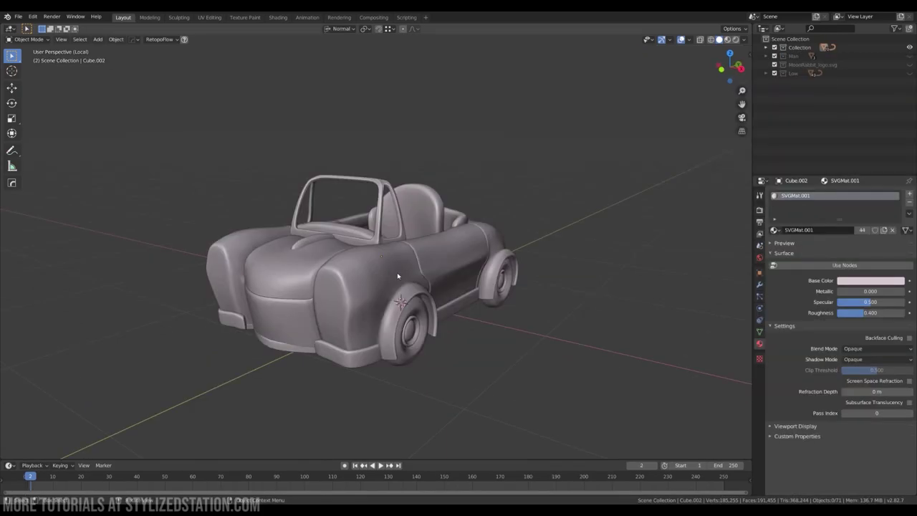
Examine the refined car's front fender panel and hood panel, selecting each, from the front and side.
middle_click_drag(401, 270, 444, 252)
left_click(383, 273)
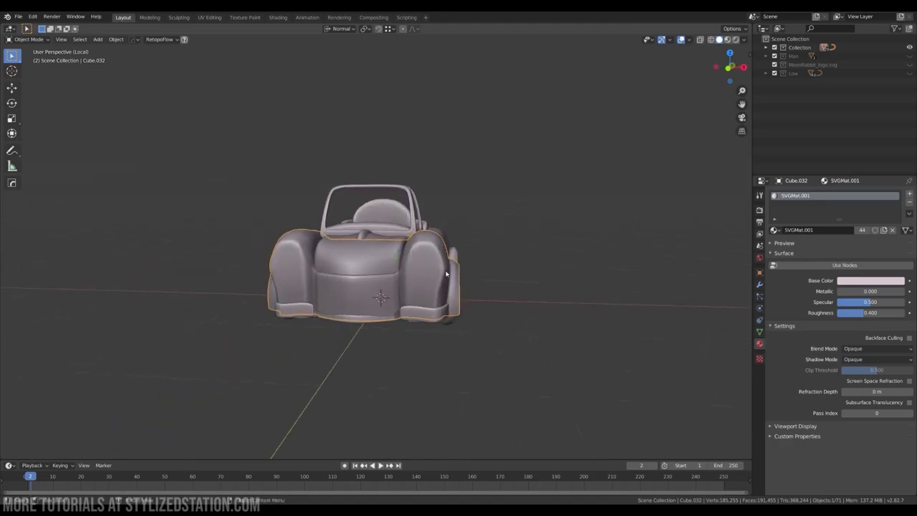
middle_click_drag(448, 297, 492, 301)
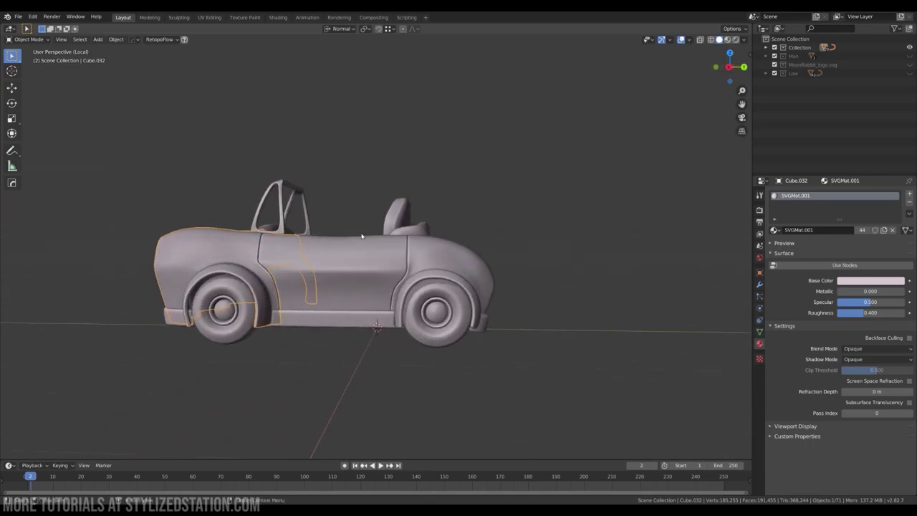
middle_click_drag(358, 234, 305, 262)
left_click(291, 268)
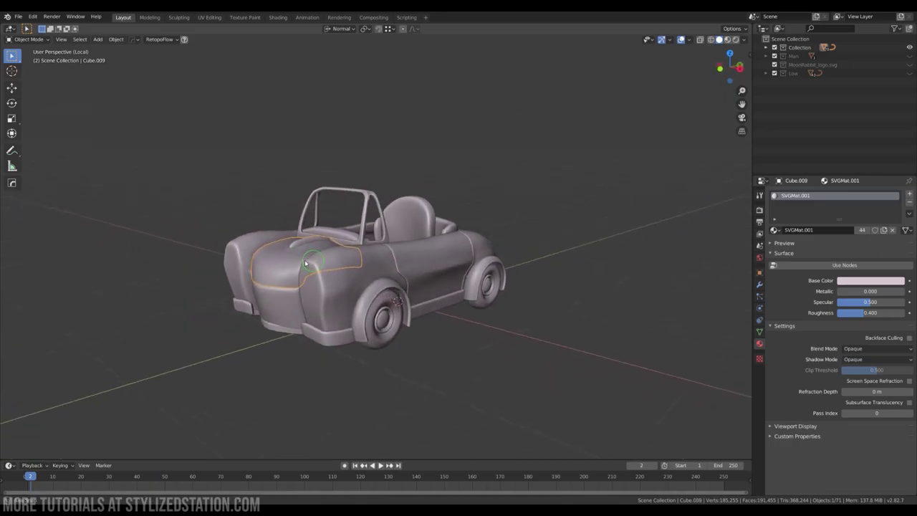
left_click(493, 148)
middle_click_drag(501, 184, 207, 190)
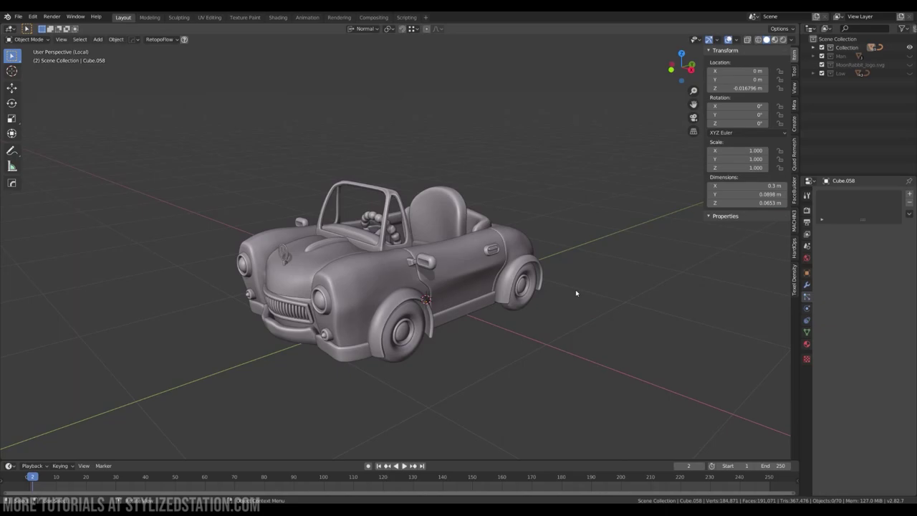
mouse_move(579, 293)
middle_mouse_down()
mouse_move(591, 296)
mouse_move(584, 294)
middle_mouse_up()
scroll(380, 295, "up", 2)
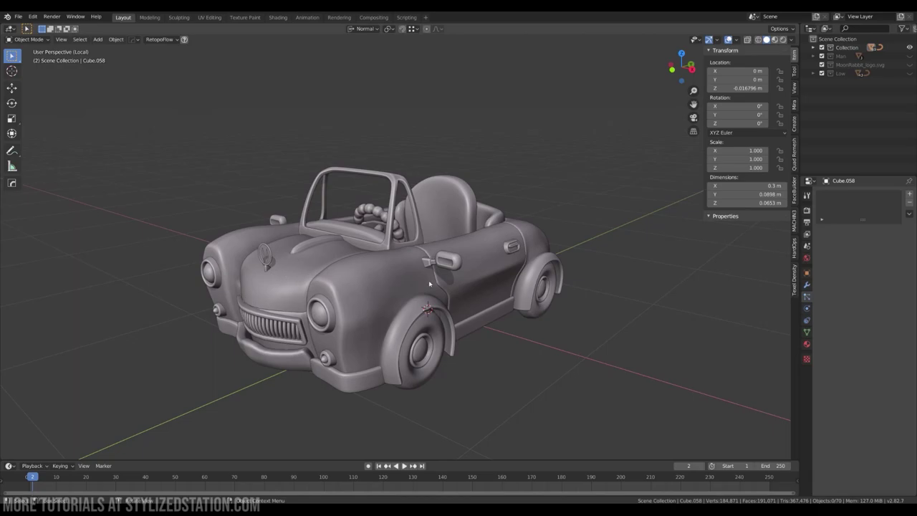
middle_click_drag(339, 341, 240, 314)
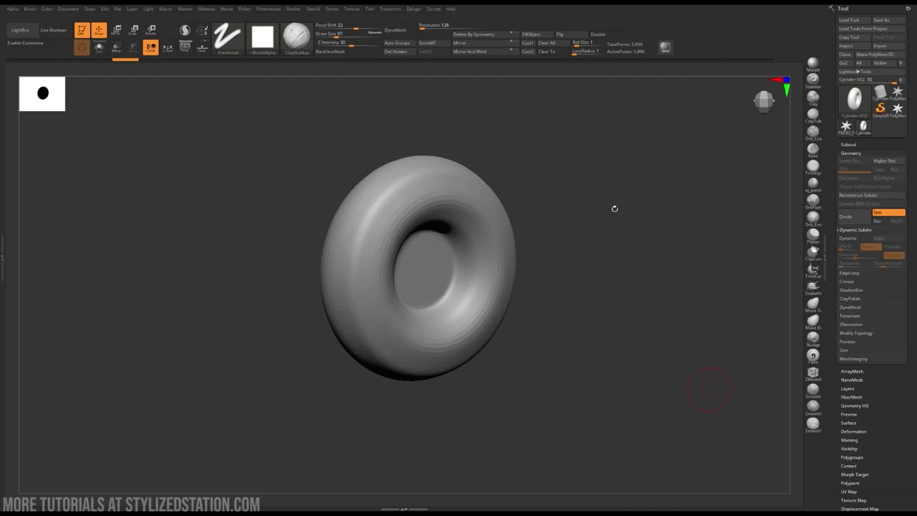
In ZBrush, apply dynamic subdivision to the tire mesh and delete its lower subdivision levels.
mouse_move(617, 208)
left_mouse_down()
mouse_move(609, 210)
mouse_move(622, 210)
left_mouse_up()
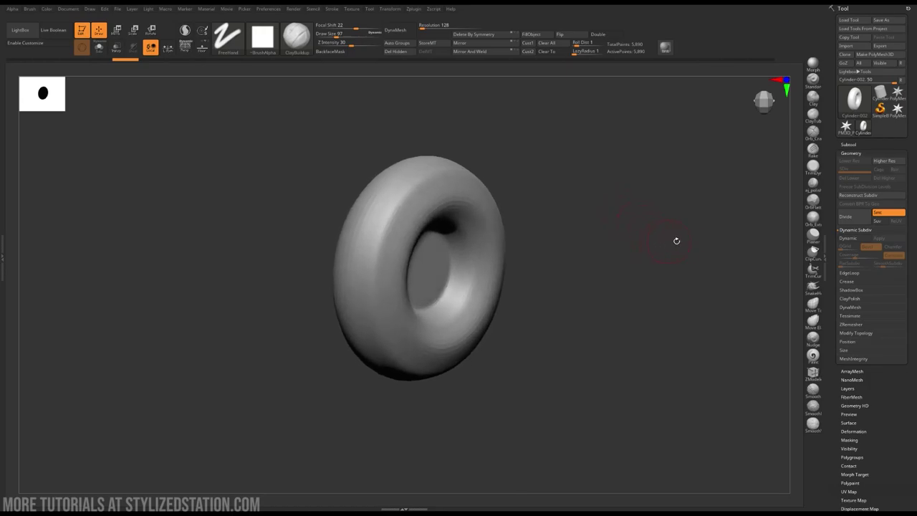
left_click_drag(681, 239, 665, 263, "shift")
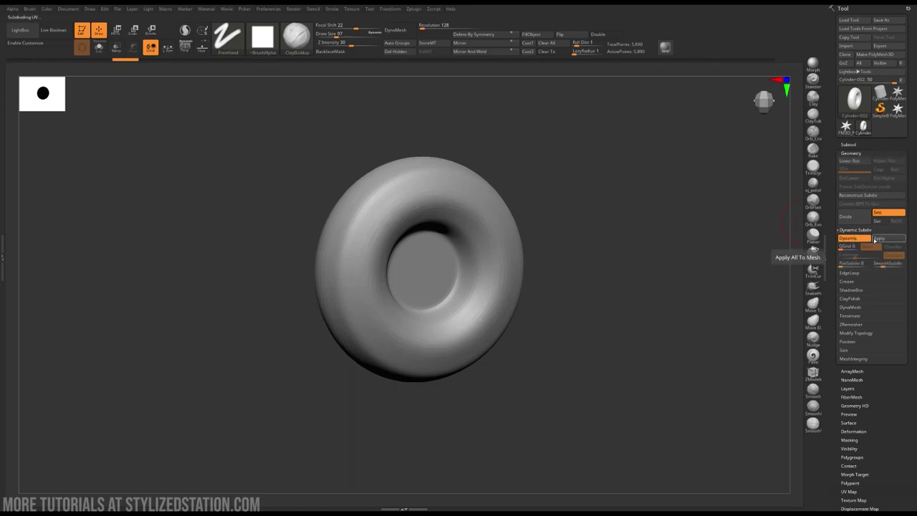
left_click(878, 238)
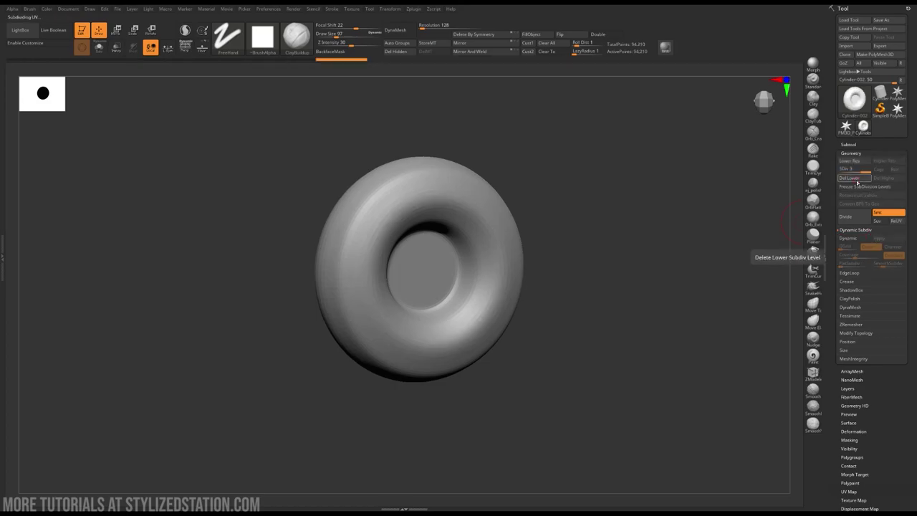
left_click(855, 179)
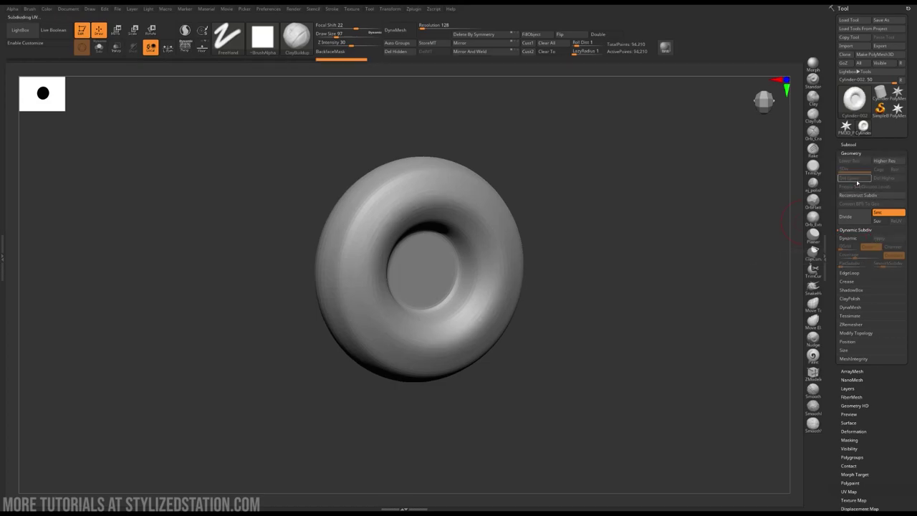
Set the DynaMesh resolution to 512 and convert the tire to a DynaMesh.
left_click(453, 25)
type("512")
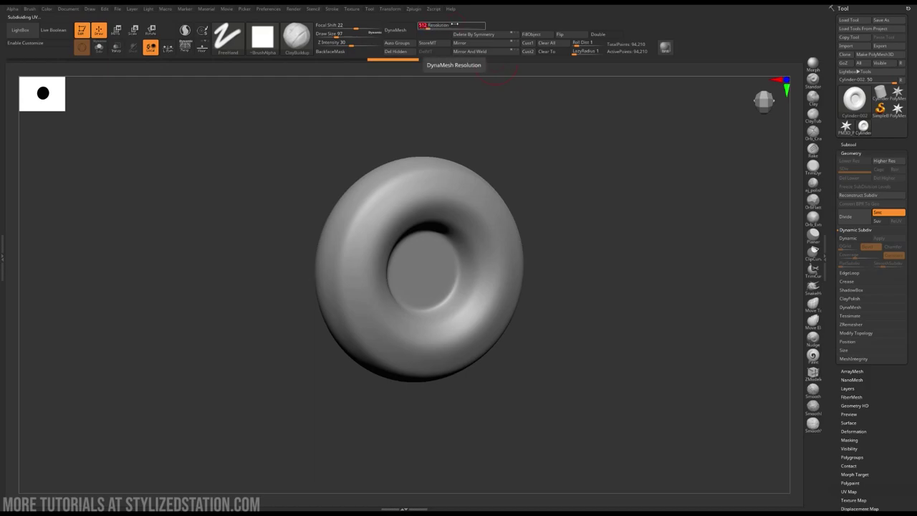
key("Return")
left_click(386, 33)
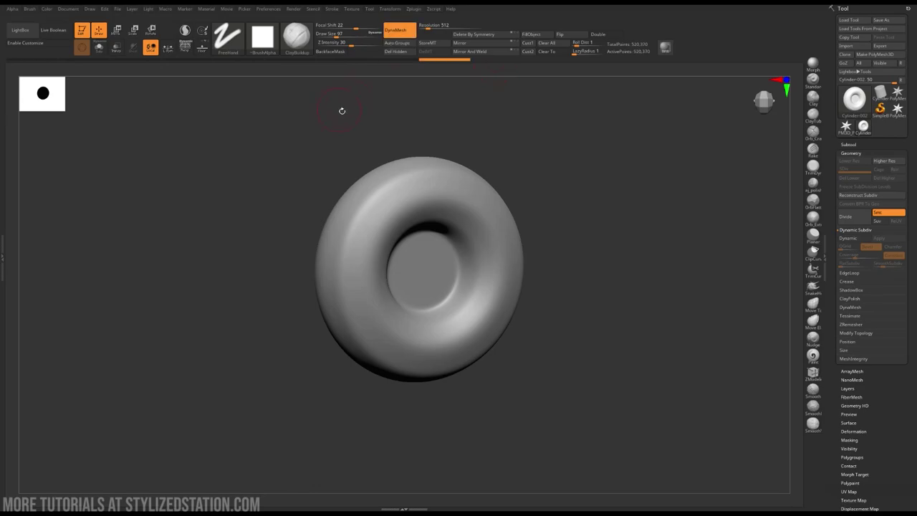
Activate radial symmetry around the X axis for the tire with a radial count of 16.
mouse_move(358, 126)
left_mouse_down()
mouse_move(364, 134)
mouse_move(366, 126)
left_mouse_up()
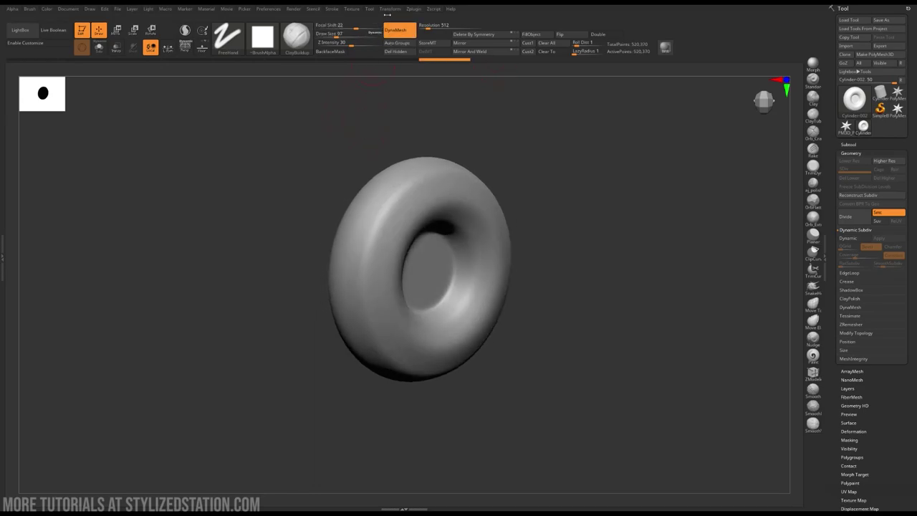
left_click(388, 9)
left_click(410, 213)
left_click(399, 231)
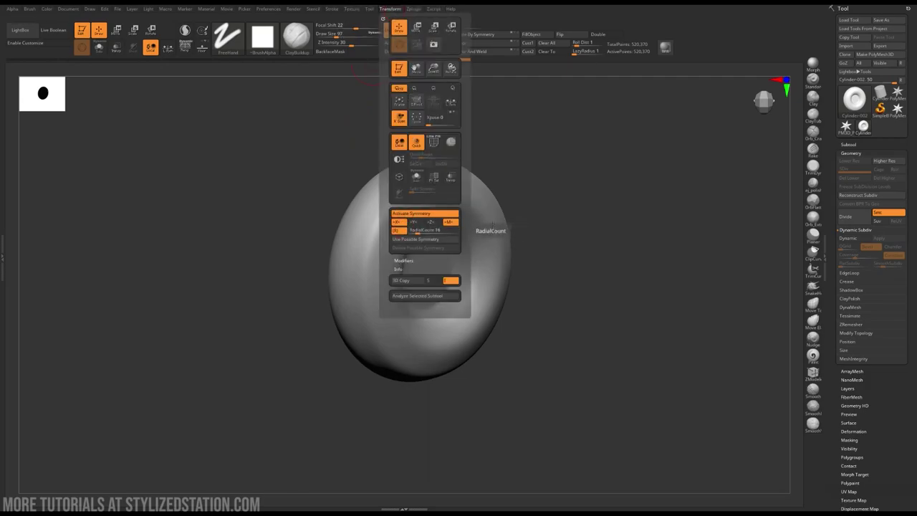
Sculpt a chevron tread pattern around the tire's outer face with the ClayBuildup brush, smoothing the strokes.
left_click_drag(516, 227, 540, 230)
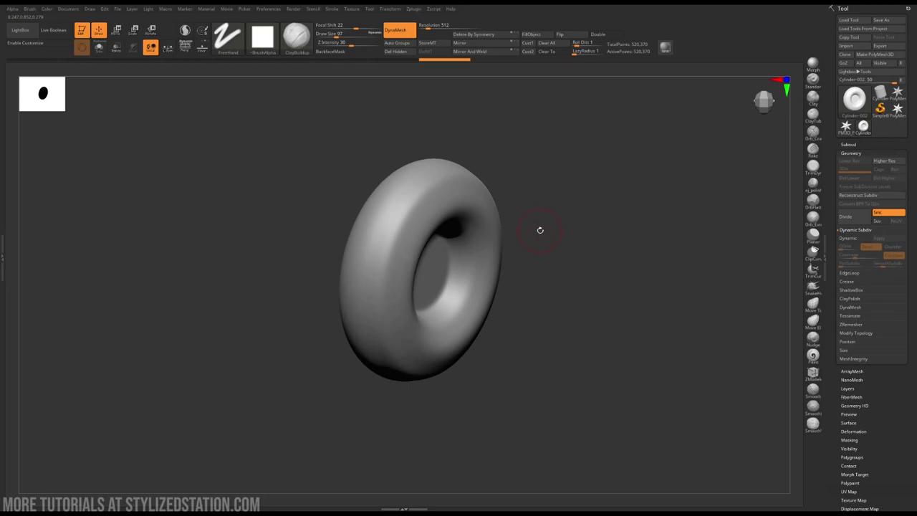
mouse_move(389, 231)
right_mouse_down()
mouse_move(414, 193)
mouse_move(401, 199)
right_mouse_up()
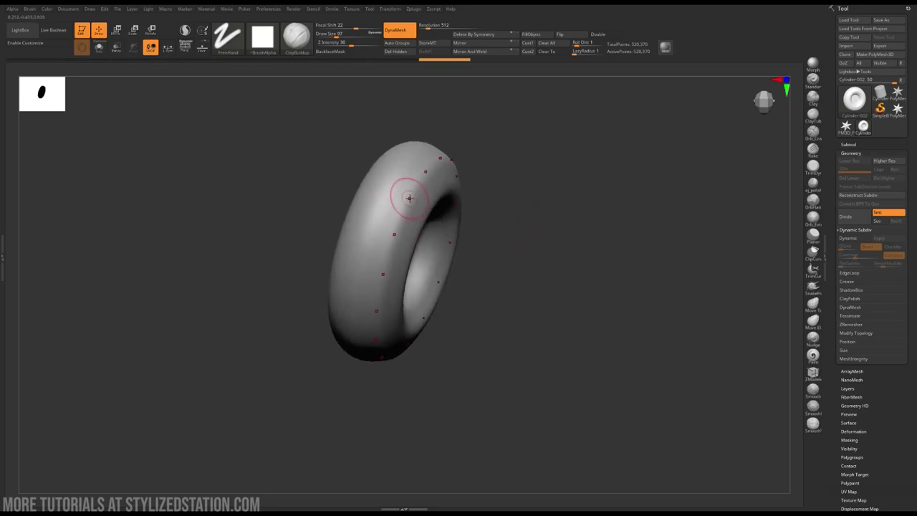
left_click_drag(410, 198, 371, 207)
right_click_drag(368, 204, 371, 195)
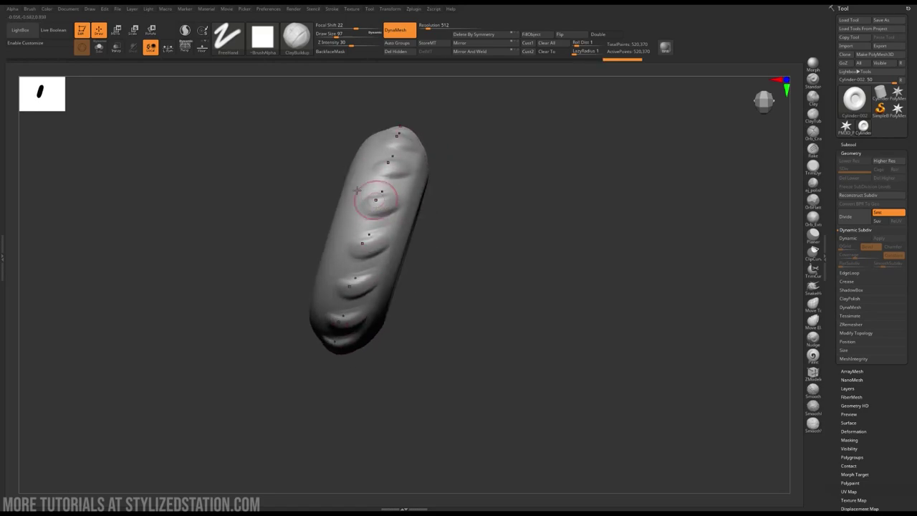
key("shift")
mouse_move(368, 184)
left_mouse_down()
mouse_move(356, 188)
mouse_move(352, 178)
mouse_move(366, 187)
mouse_move(358, 174)
left_mouse_up()
key("shift")
left_click_drag(358, 215, 358, 191, "shift")
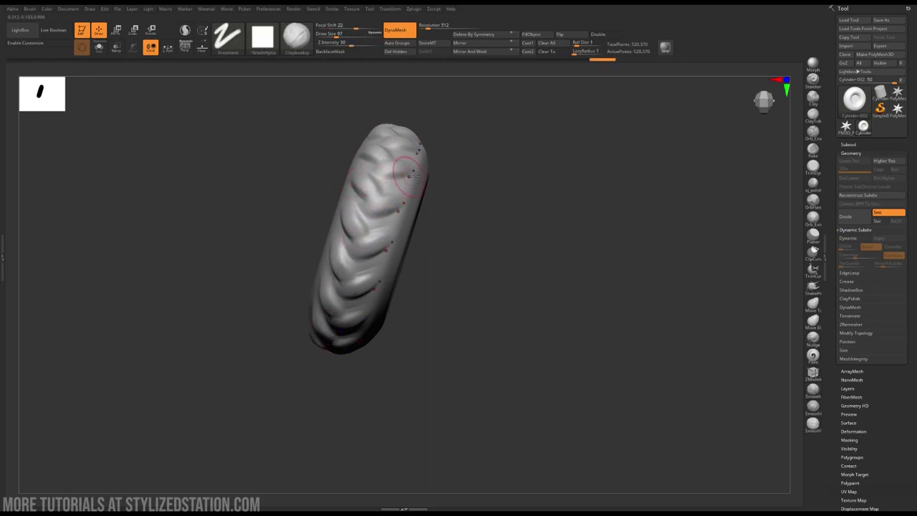
right_click_drag(386, 210, 398, 197)
key("shift")
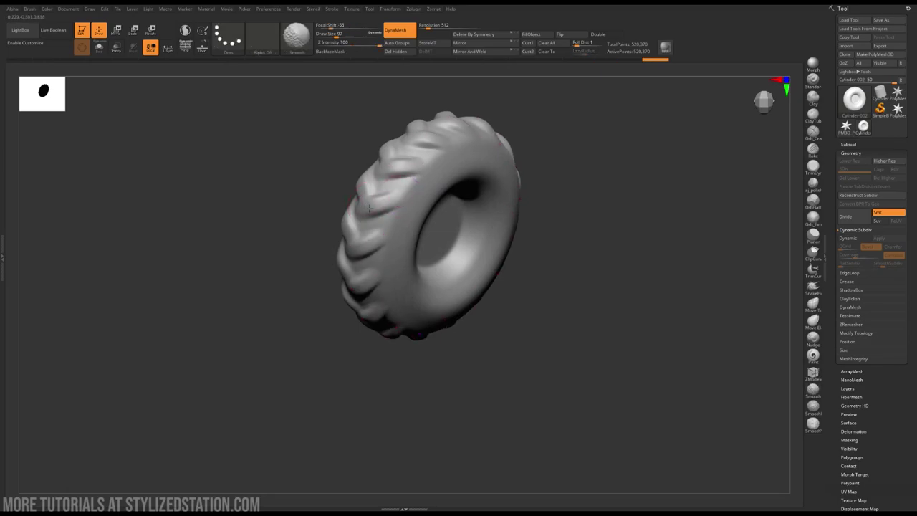
right_click_drag(369, 215, 387, 182)
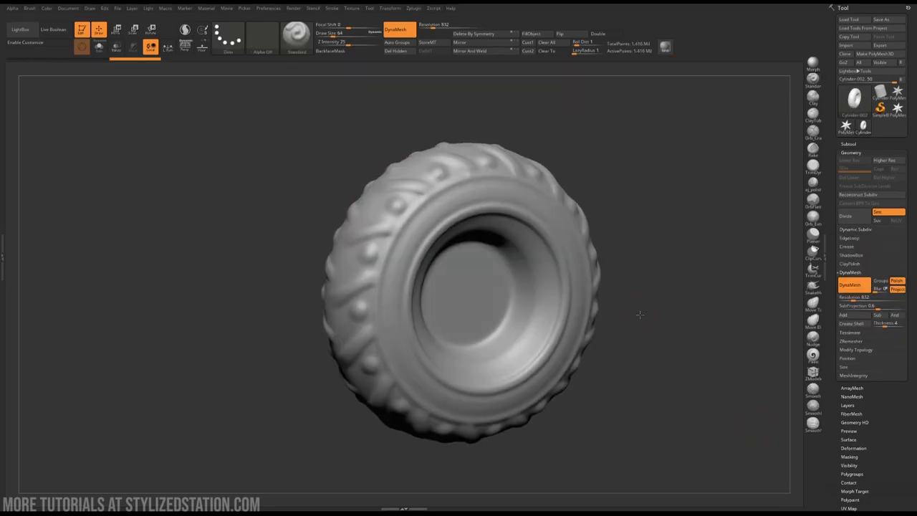
mouse_move(640, 313)
right_mouse_down()
mouse_move(659, 317)
mouse_move(633, 303)
right_mouse_up()
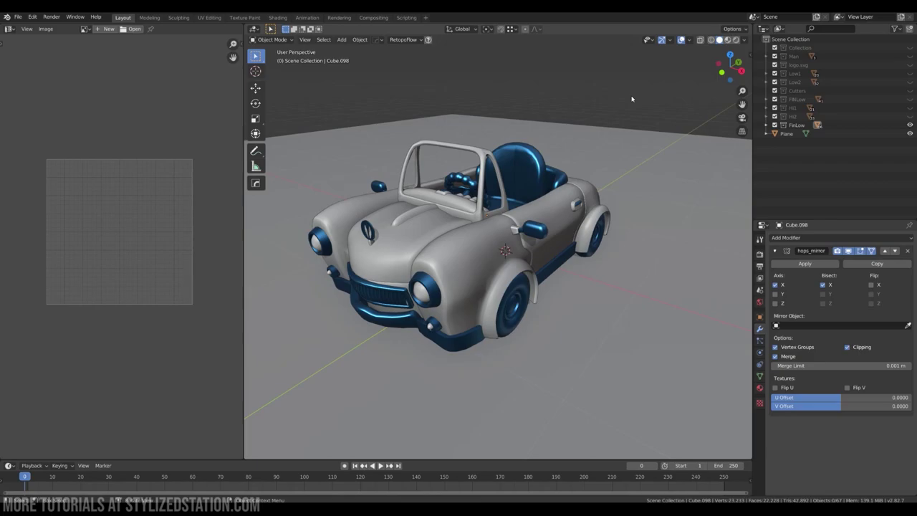
In Blender, examine the UV layouts of the low-poly car's side mirror, front fender panel and door panel in Edit Mode.
left_click(529, 233)
key("Tab")
key("Tab")
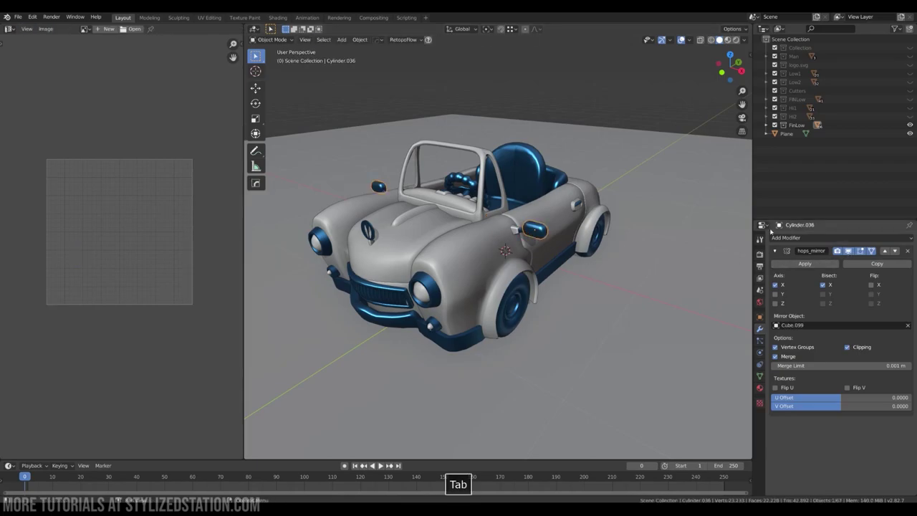
left_click(476, 238)
key("Tab")
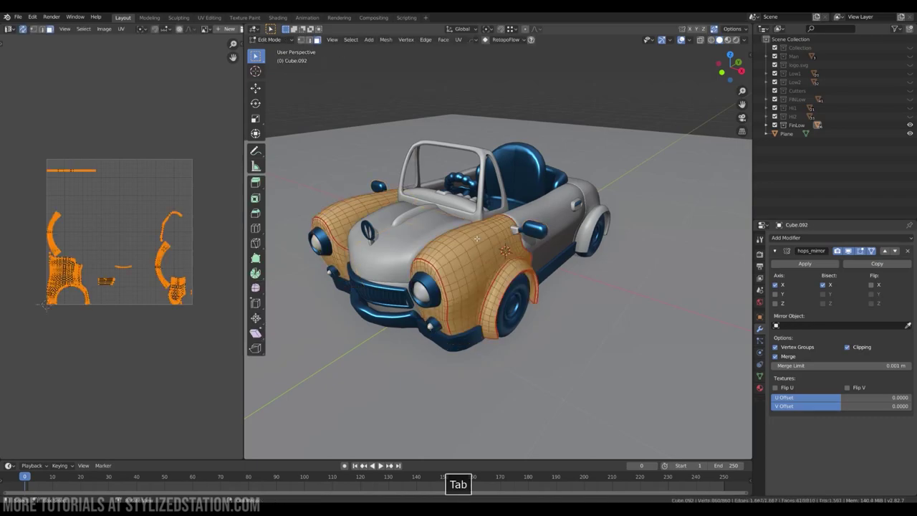
key("Tab")
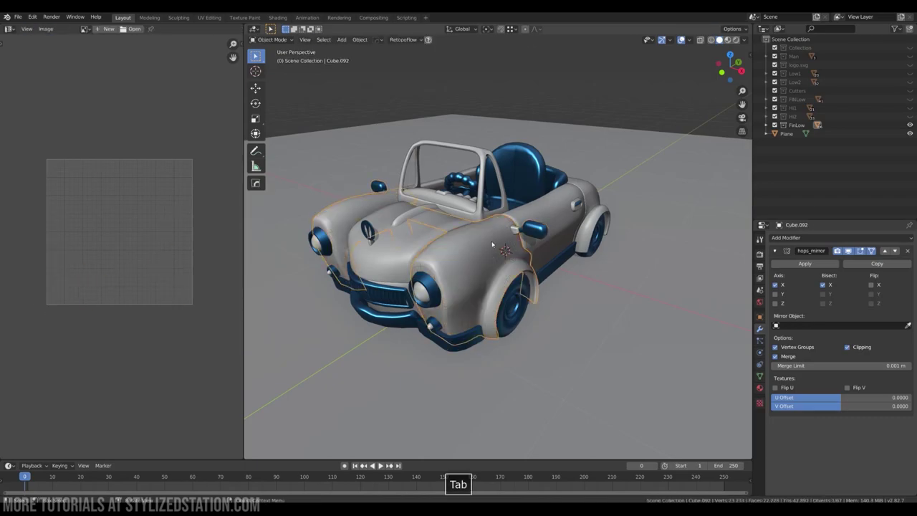
left_click(560, 226)
key("Tab")
key("Tab")
Examine the UV layouts of the car's seat and the interior piece behind it in Edit Mode.
middle_click_drag(560, 227, 566, 182)
left_click(551, 173)
key("Tab")
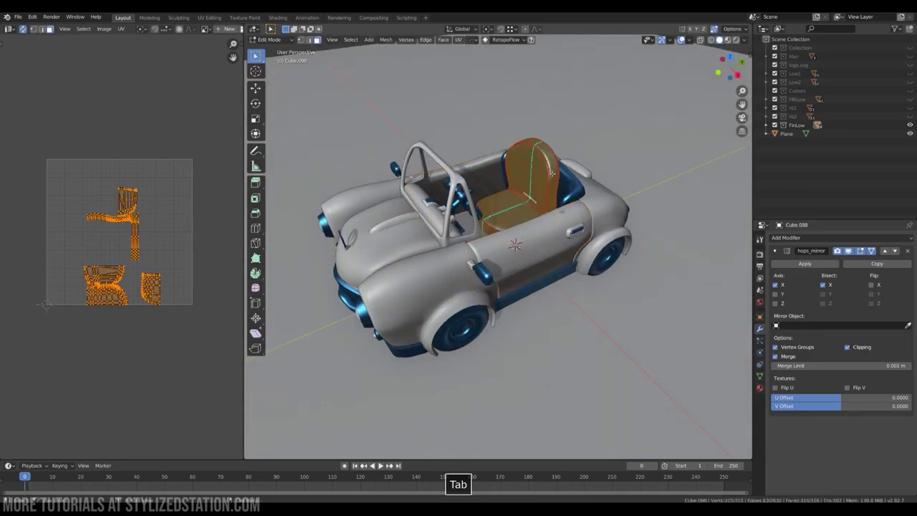
key("Tab")
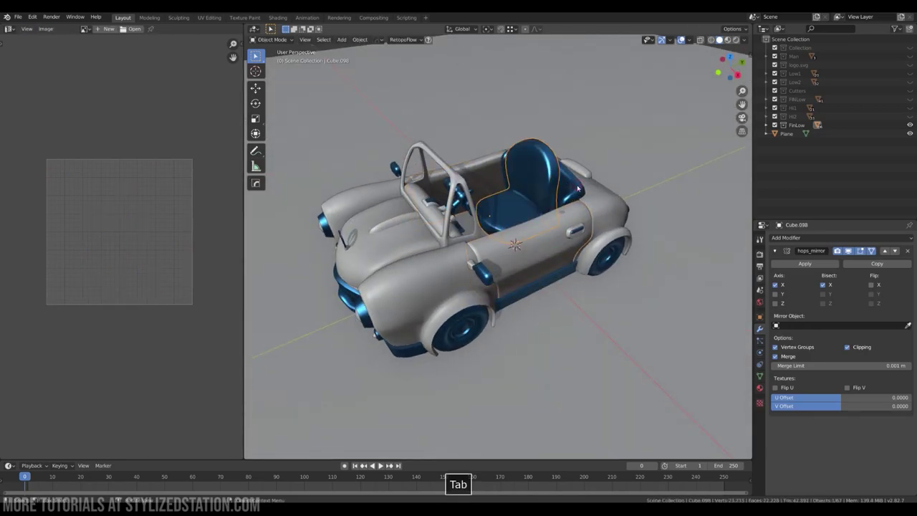
left_click(577, 188)
key("Tab")
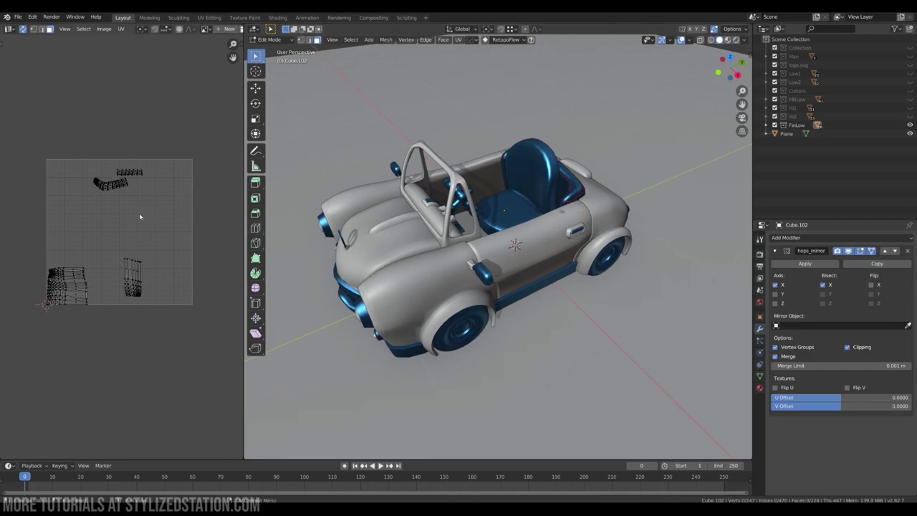
middle_click_drag(504, 210, 506, 215)
key("Tab")
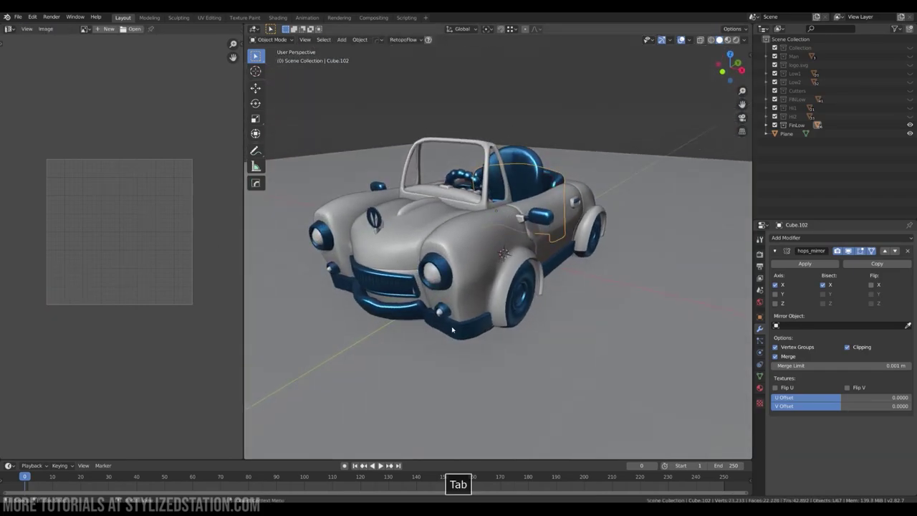
Examine the UV layout of the car's lower bumper and side trim, then clear the selection and view the whole car.
left_click(533, 317)
key("Tab")
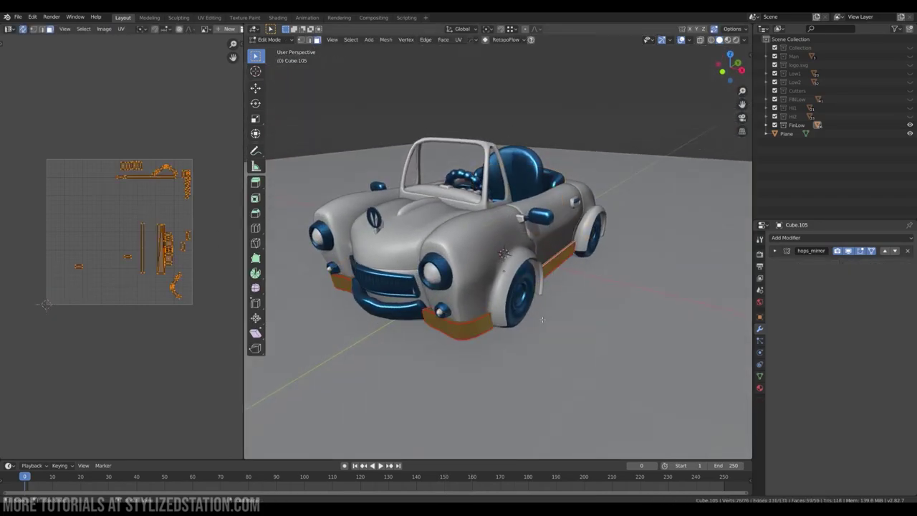
key("Tab")
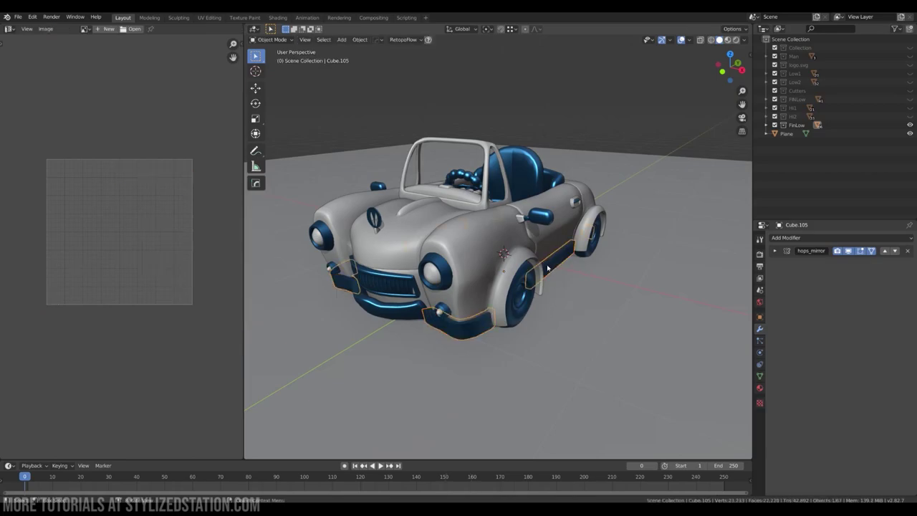
middle_click_drag(544, 266, 541, 173)
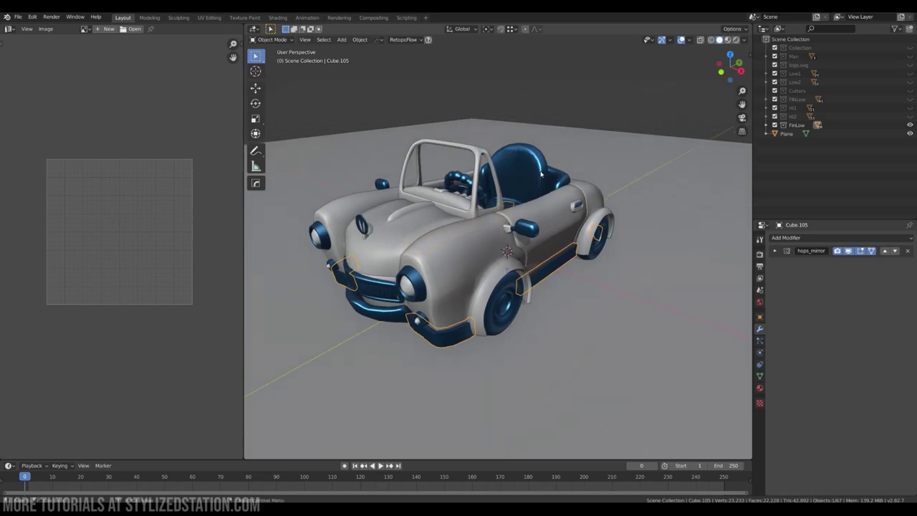
left_click(579, 96)
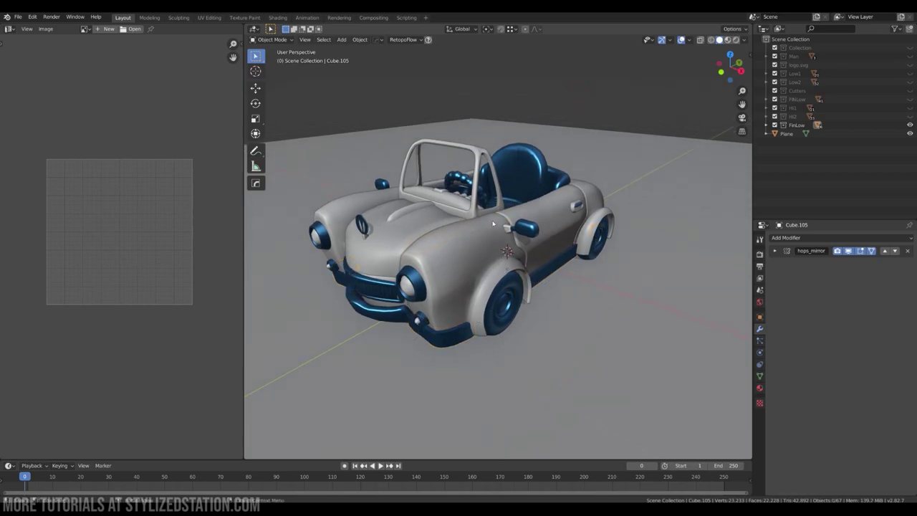
middle_click_drag(472, 221, 678, 212)
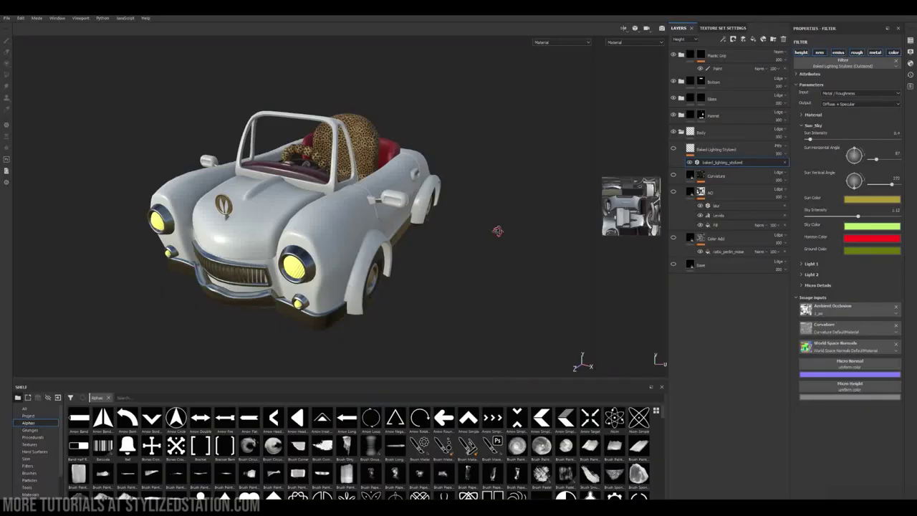
In Substance Painter, turn on the Base and Color Add layers in the car's Body group.
left_click_drag(491, 231, 482, 231, "alt")
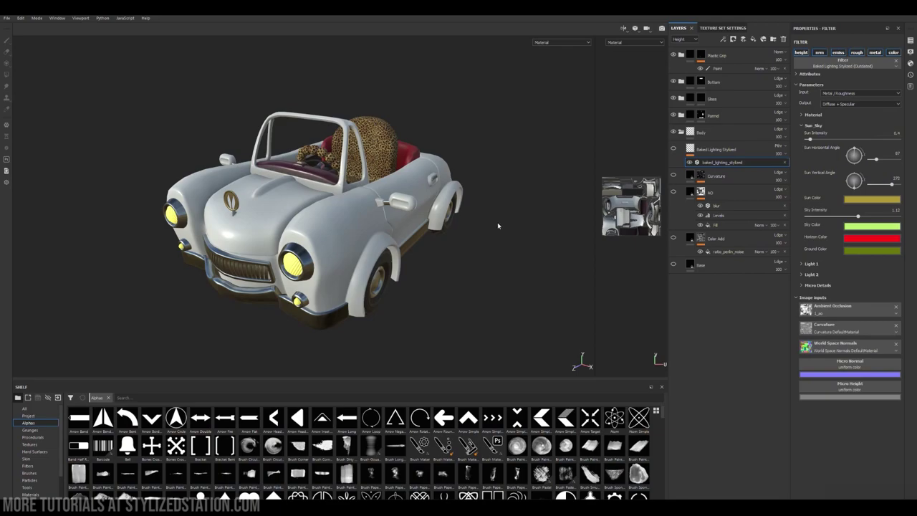
left_click(672, 265)
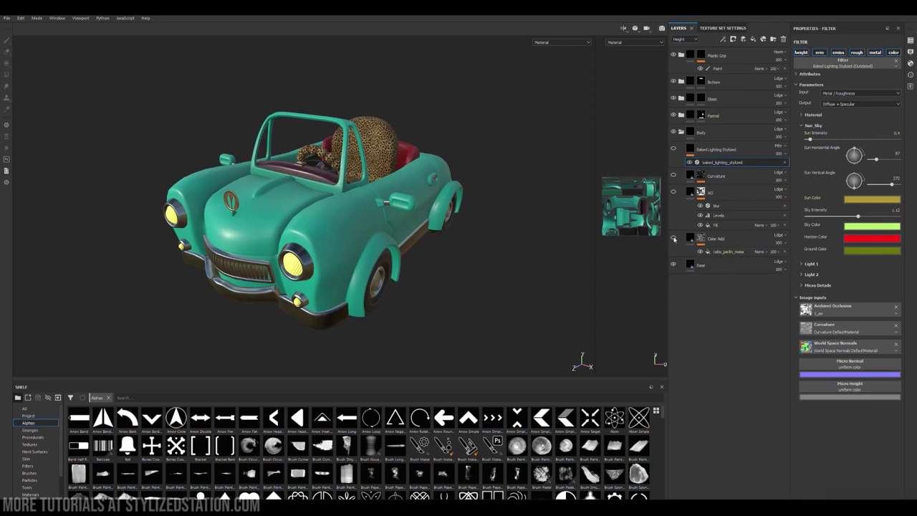
left_click(673, 239)
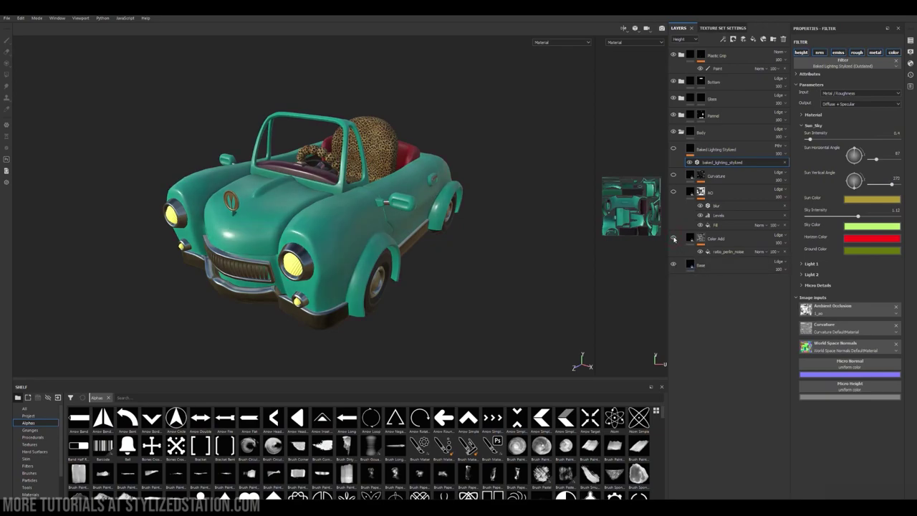
Inspect the Color Add layer's Perlin noise mask and its effect, then turn on the AO layer.
left_click(711, 253)
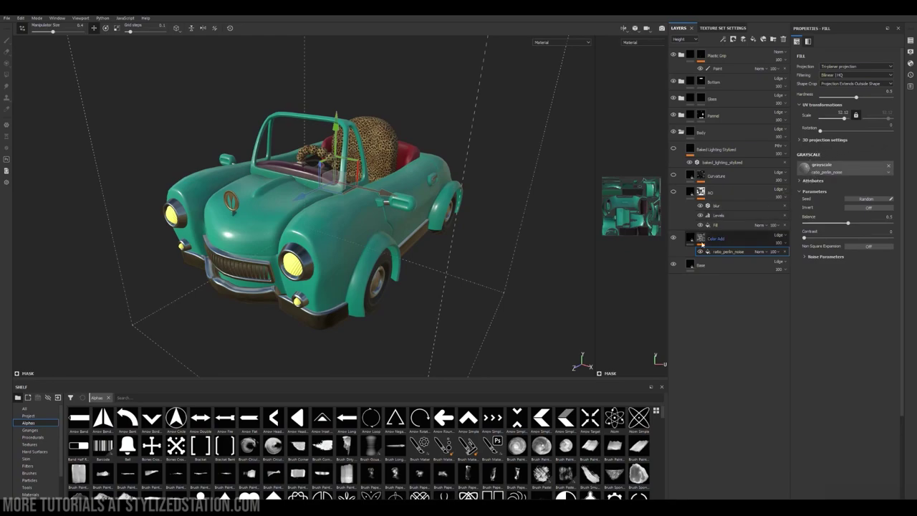
left_click(674, 239)
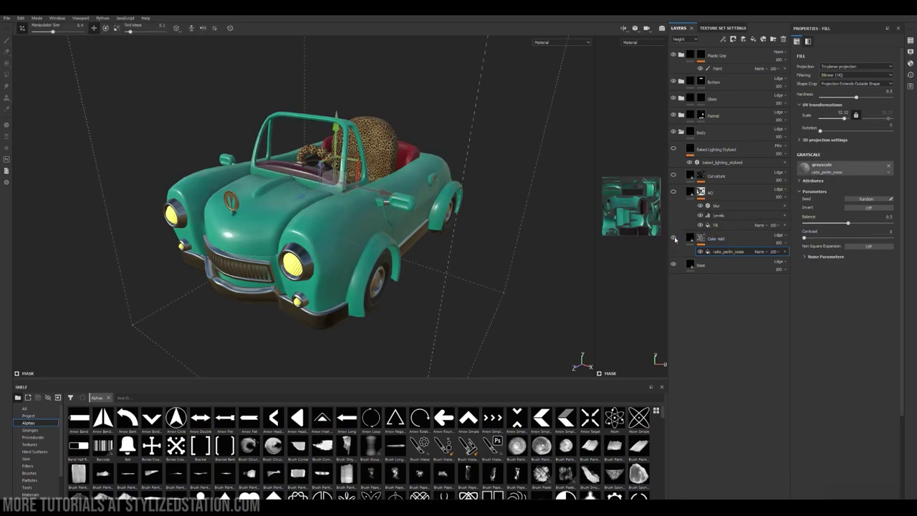
left_click(674, 193)
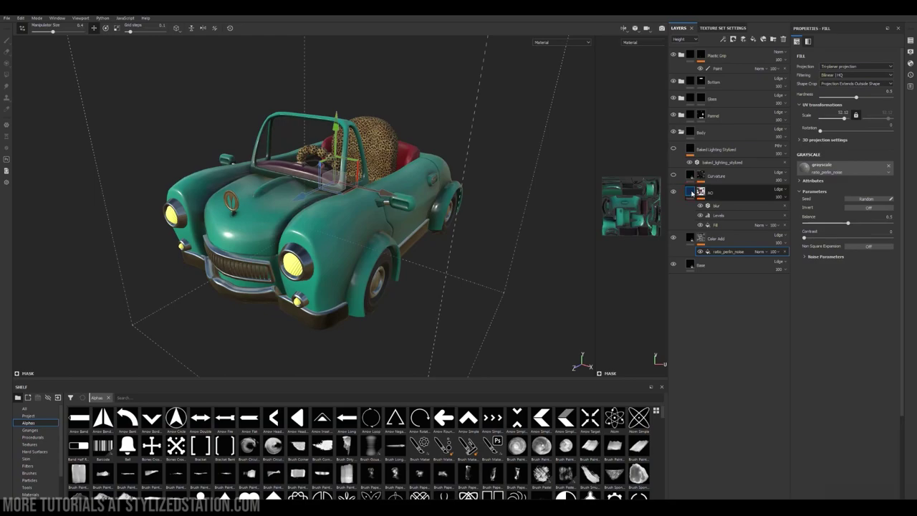
Inspect the AO layer's base color and its mask fill, then adjust the midpoint of the mask's Levels.
left_click(690, 192)
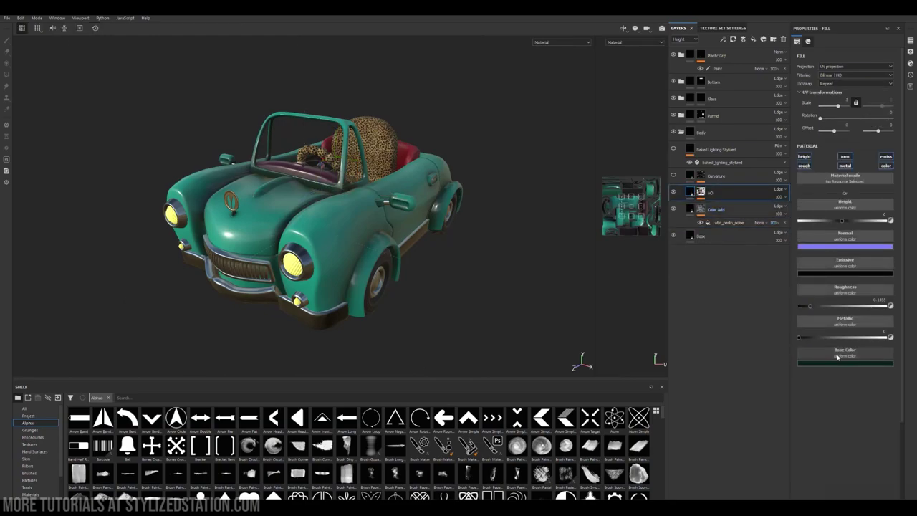
double_click(713, 196)
left_click(701, 192)
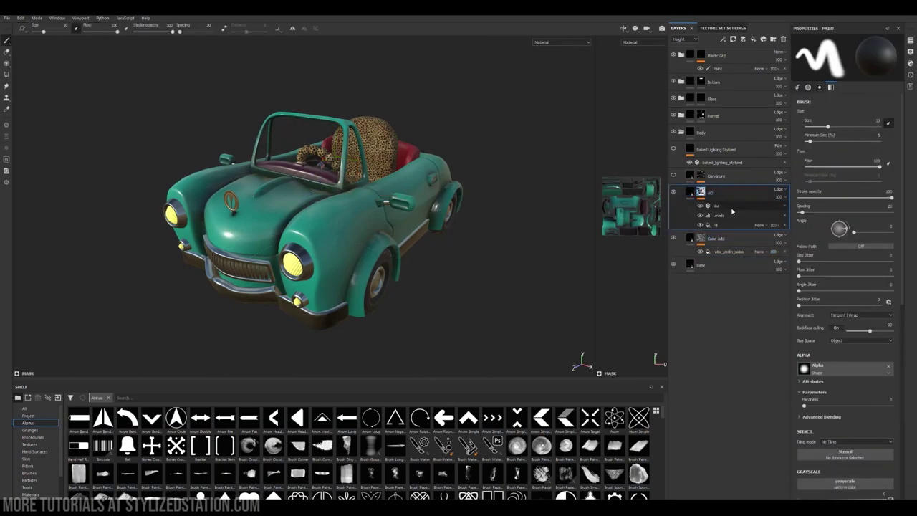
left_click(727, 226)
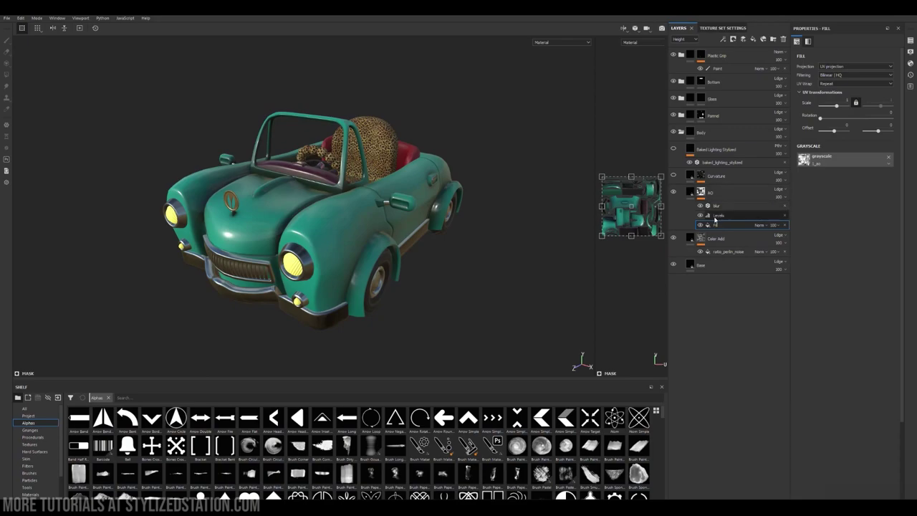
left_click(714, 216)
mouse_move(864, 57)
left_mouse_down()
mouse_move(853, 59)
mouse_move(882, 63)
mouse_move(858, 60)
left_mouse_up()
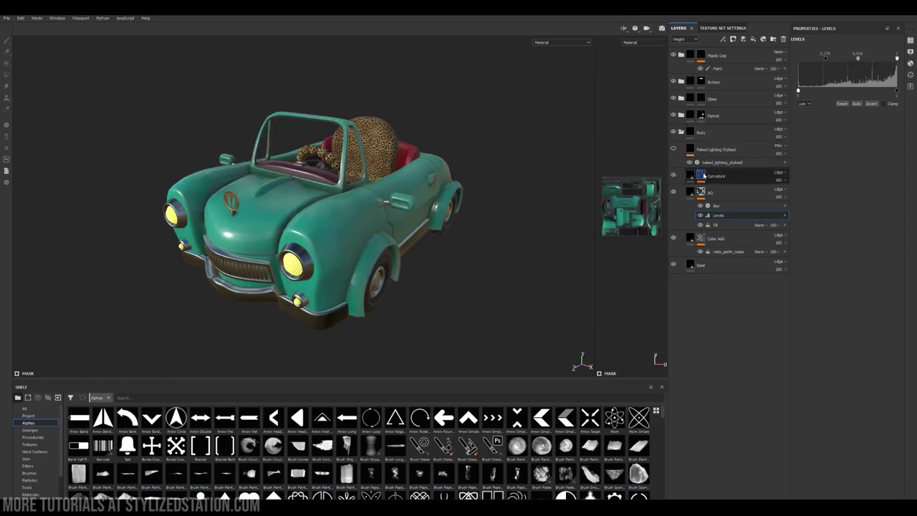
Turn on the Curvature layer, check its edge highlights up close on the car, and reveal its mask effects.
scroll(430, 176, "down", 2)
scroll(429, 175, "up", 6)
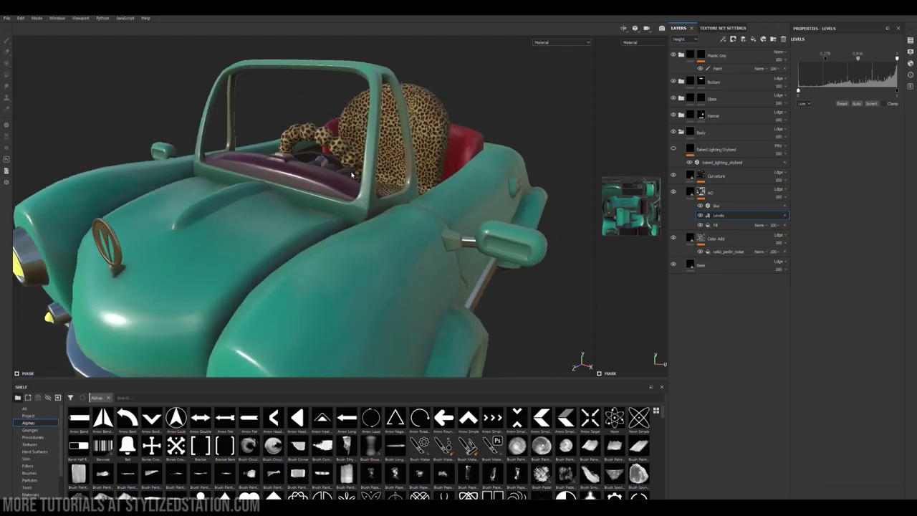
key("f")
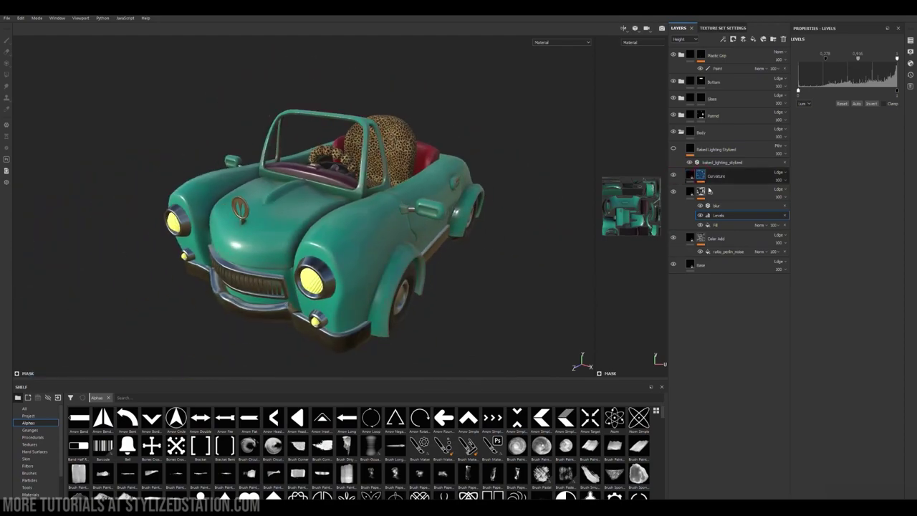
key("ctrl+v")
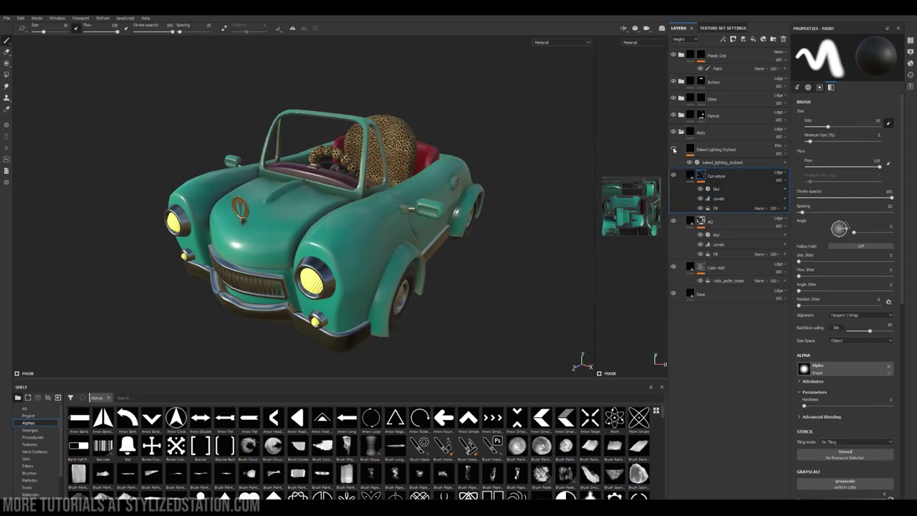
Turn on the Baked Lighting Stylized layer and slightly adjust the Sun Vertical Angle of its filter.
left_click(673, 150)
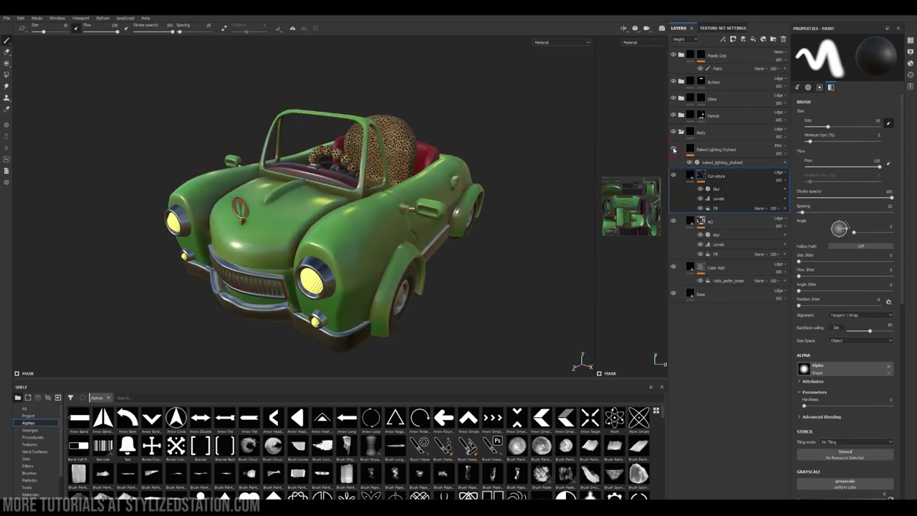
left_click(710, 163)
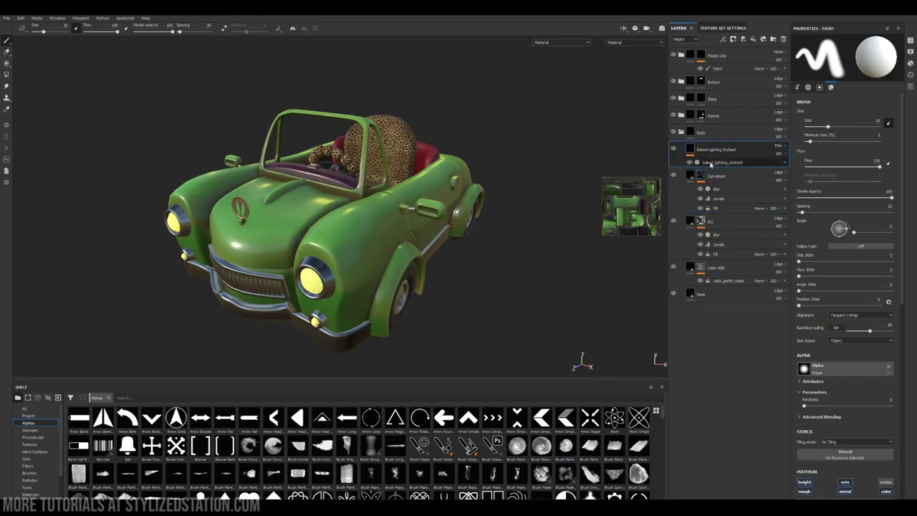
left_click_drag(462, 234, 563, 221, "alt")
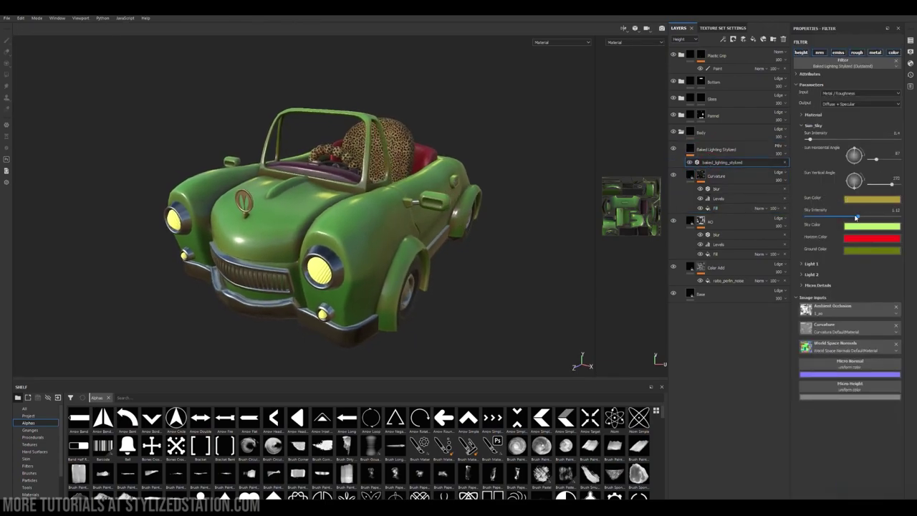
left_click_drag(857, 190, 853, 191)
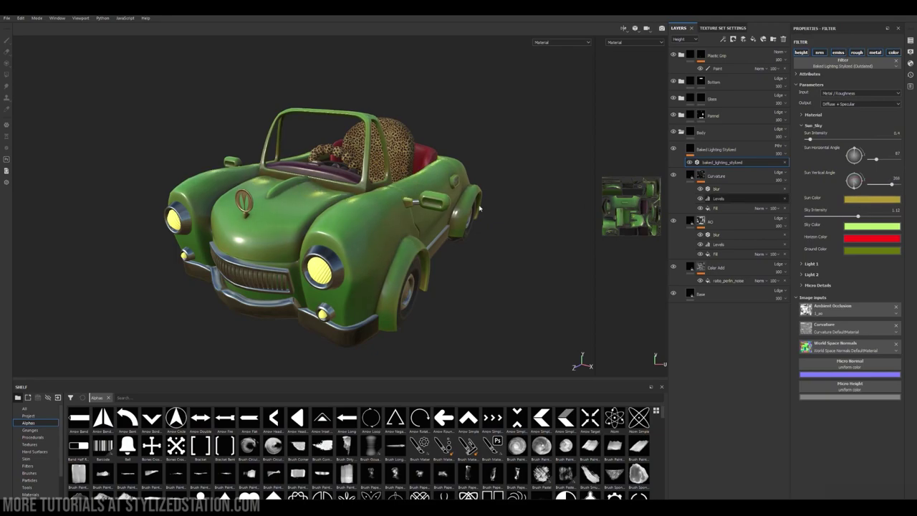
left_click_drag(451, 219, 472, 247, "alt")
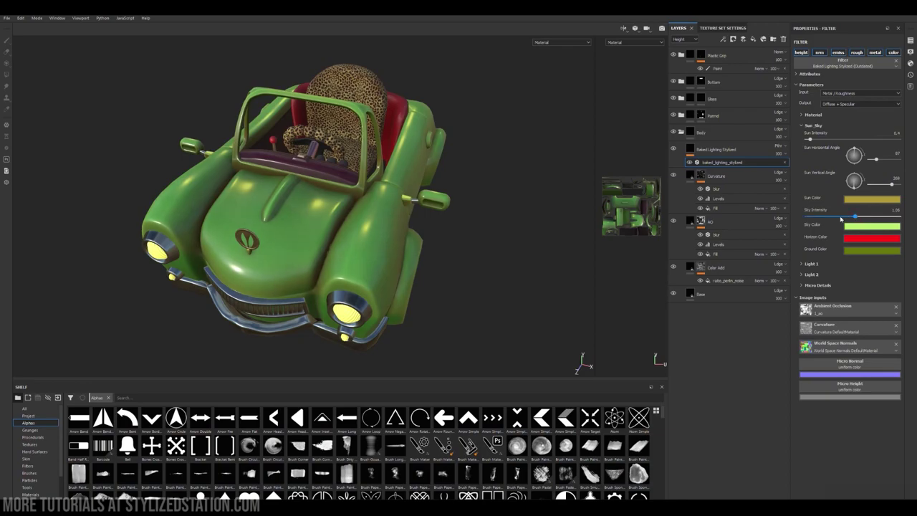
Set the Sky Intensity of the Baked Lighting Stylized filter to 0.97 and check the shading around the car.
left_click_drag(854, 216, 851, 217)
left_click(854, 227)
left_click_drag(849, 249, 845, 246)
left_click_drag(451, 247, 364, 269, "alt")
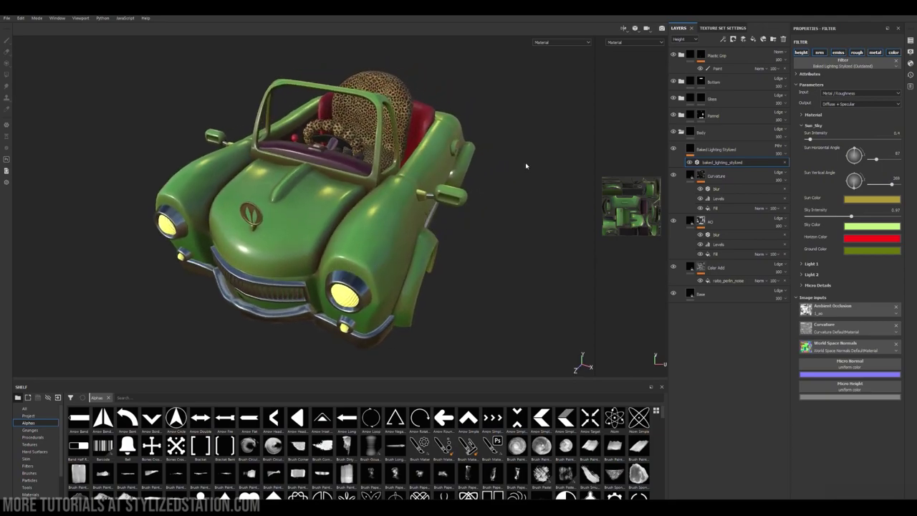
left_click_drag(413, 268, 342, 362, "alt")
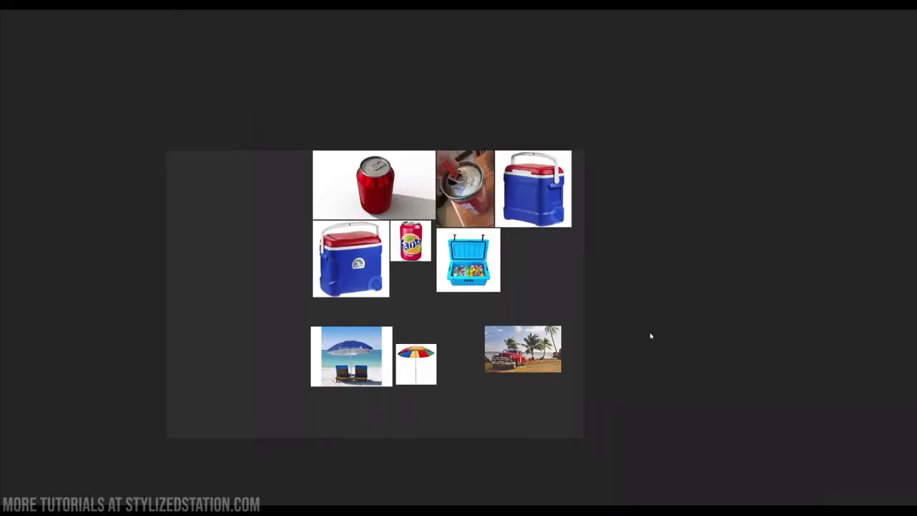
Look over the can and cooler reference board, then switch to Blender and view the full cooler model with the sidebar hidden.
scroll(650, 336, "up", 2)
scroll(350, 315, "up", 2)
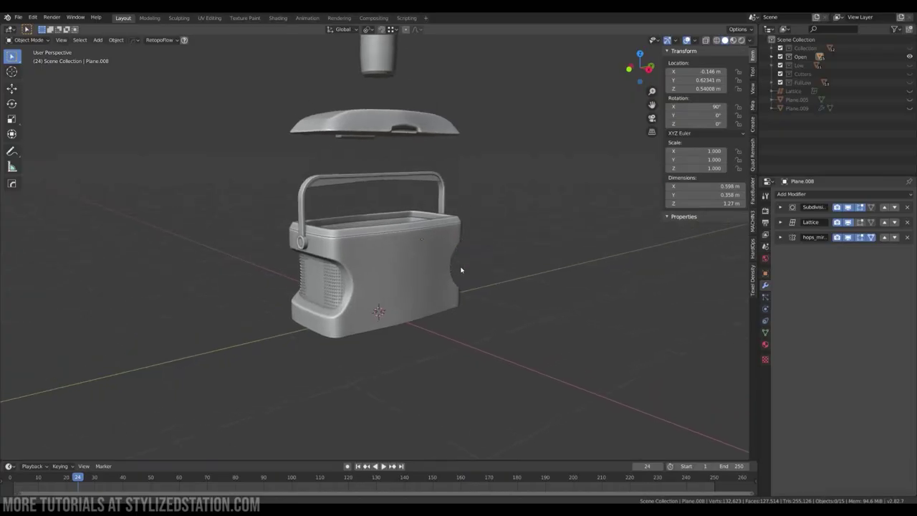
middle_click_drag(461, 267, 466, 272)
middle_click_drag(451, 223, 451, 245)
key("n")
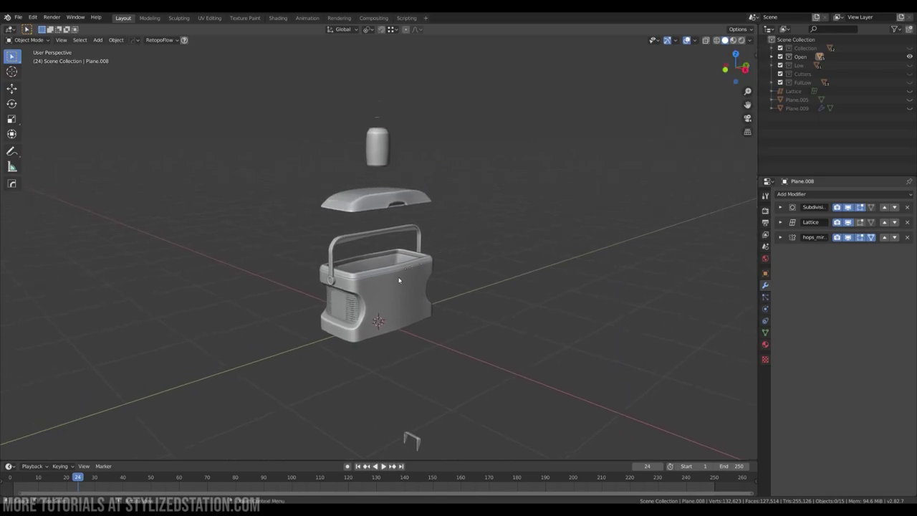
Examine the cooler body's base mesh in Edit Mode with its Subdivision modifier temporarily off in the viewport.
middle_click_drag(397, 278, 390, 236)
left_click(391, 236)
scroll(390, 236, "up", 2)
left_click(859, 222)
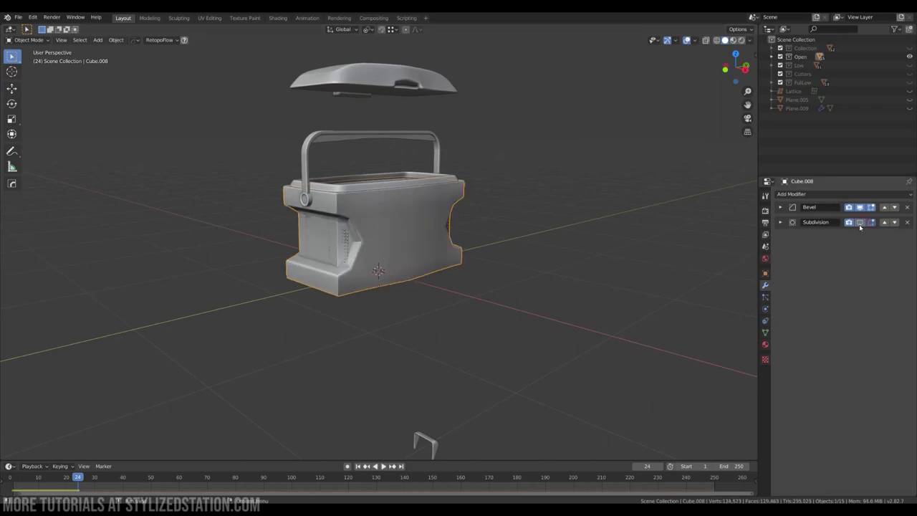
middle_click_drag(572, 235, 567, 231)
key("Tab")
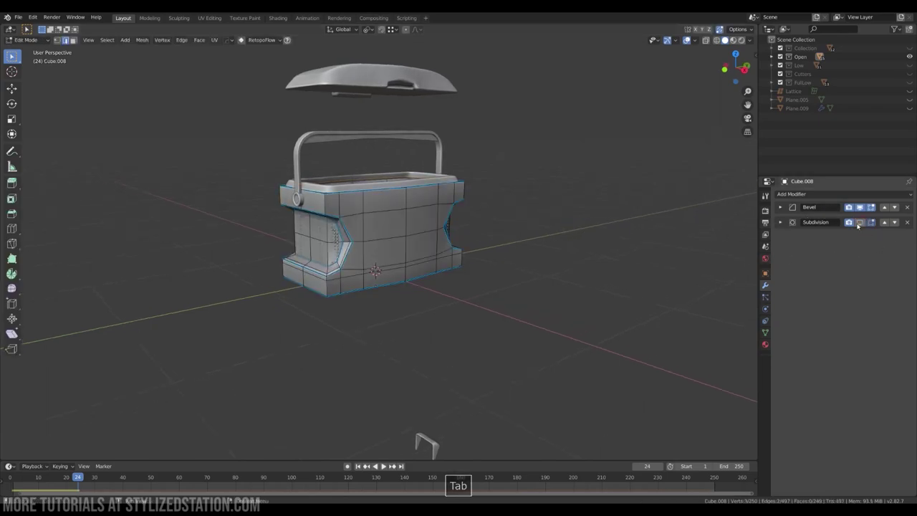
left_click(859, 222)
key("Tab")
Examine the dotted grip pattern on the cooler's side and its mesh in Edit Mode.
scroll(321, 237, "up", 2)
middle_click_drag(436, 227, 325, 222)
scroll(325, 222, "up", 1)
left_click(325, 217)
key("Tab")
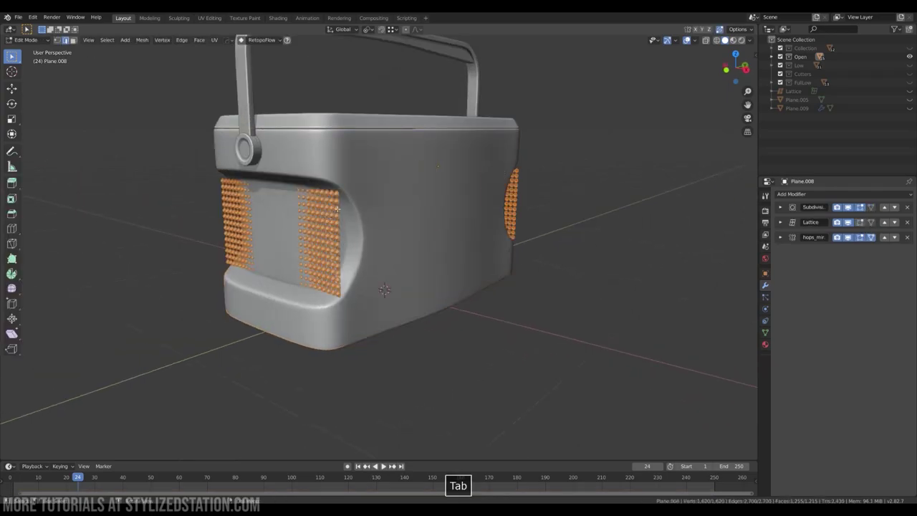
key("Tab")
Examine the ring and curved detail pieces on the soda can's lid in Edit Mode, then look over the whole cooler.
scroll(406, 209, "down", 4)
middle_click_drag(407, 210, 411, 267)
scroll(402, 293, "up", 2)
left_click(388, 291)
left_click(394, 295, "shift")
key("Tab")
key("Tab")
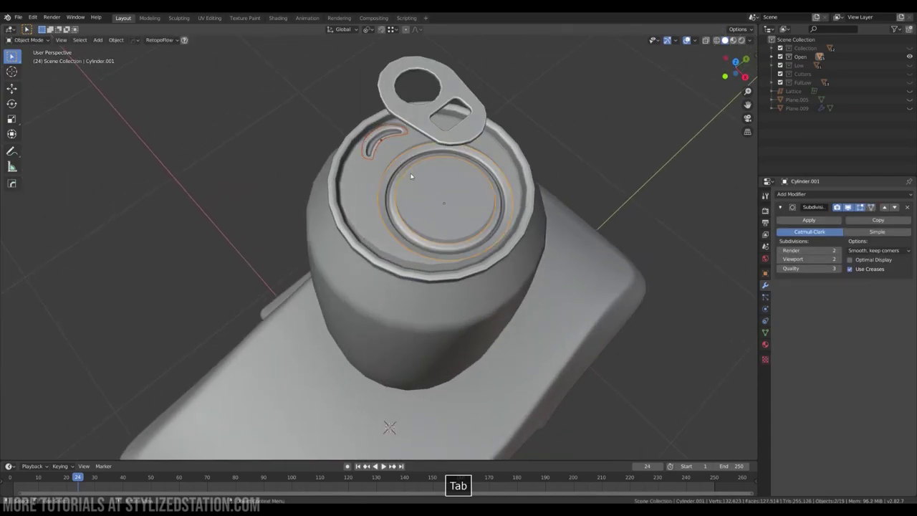
scroll(409, 172, "down", 5)
middle_click_drag(429, 222, 429, 276)
scroll(424, 229, "down", 1)
scroll(446, 256, "up", 3)
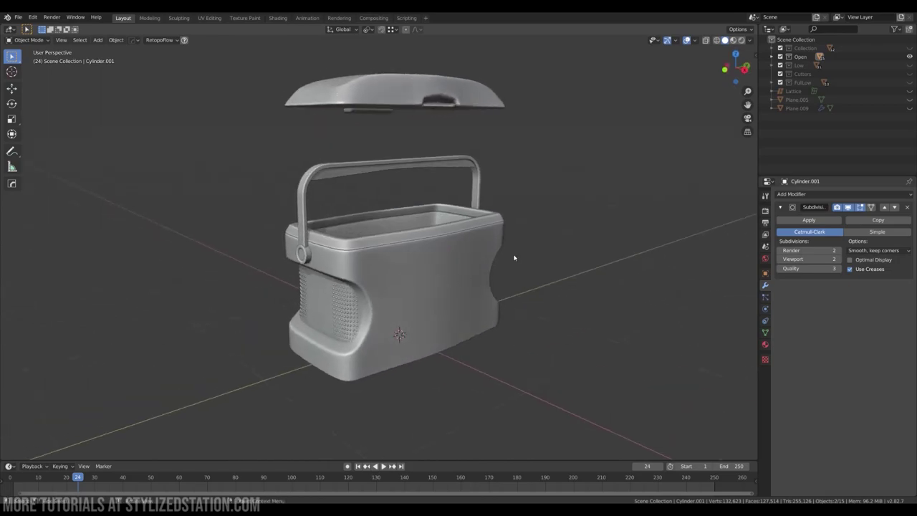
scroll(464, 237, "down", 2)
middle_click_drag(439, 235, 432, 212)
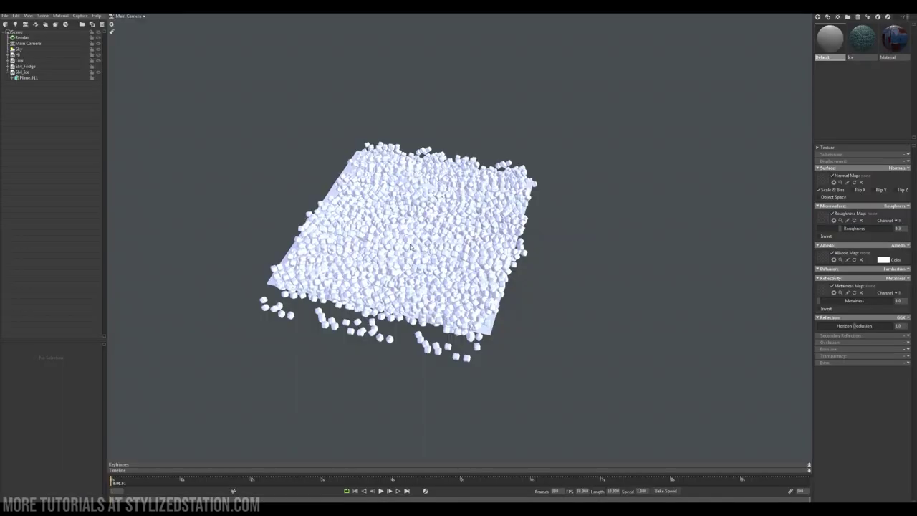
In Marmoset Toolbag, examine the high-poly ice by selecting individual groups of cubes.
left_click_drag(410, 247, 380, 245)
left_click(352, 252)
left_click(552, 236)
left_click(395, 240)
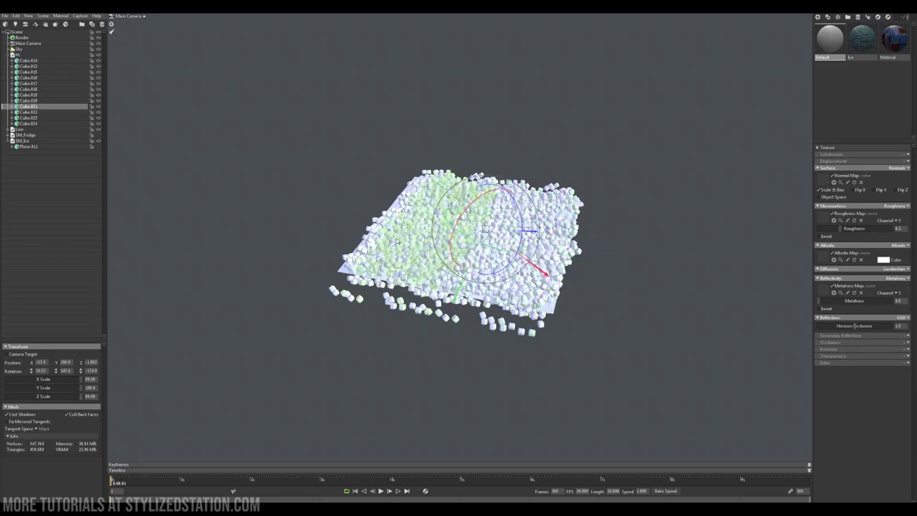
left_click(397, 241)
left_click(393, 229)
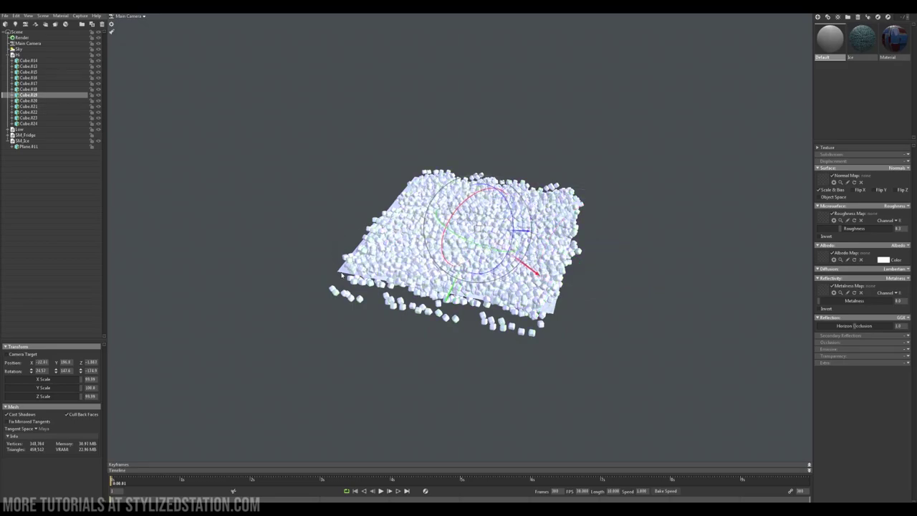
Select the low-poly plane beneath the ice cubes and move it down slightly.
left_click(342, 274)
left_click(342, 272)
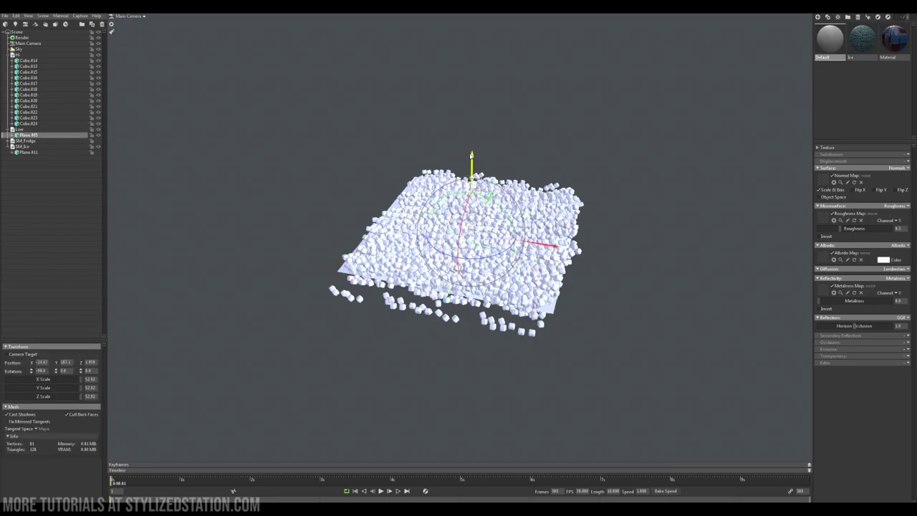
left_click_drag(472, 154, 470, 180)
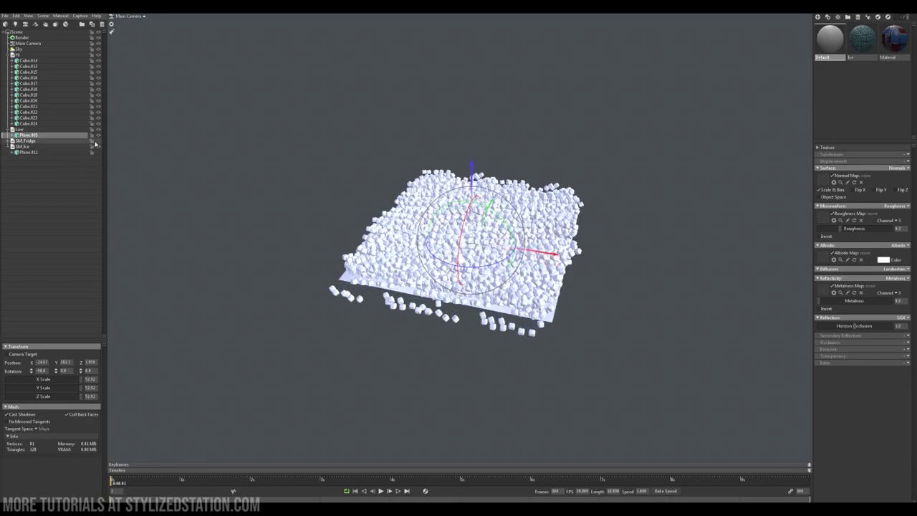
Hide the Hi and Low groups, show SM_Fridge and SM_Ice with its plane, and inspect the ice inside the cooler.
left_click(8, 55)
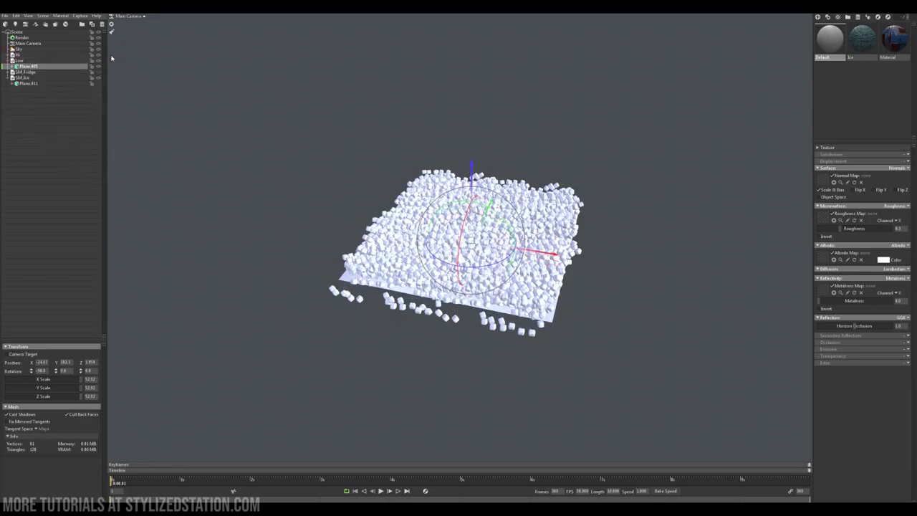
left_click(98, 55)
left_click(98, 60)
left_click(98, 71)
left_click(98, 78)
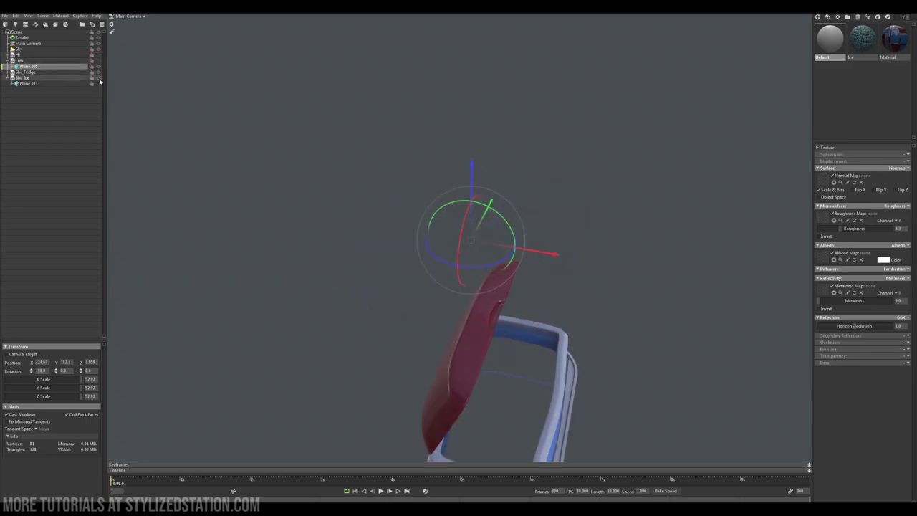
left_click(98, 83)
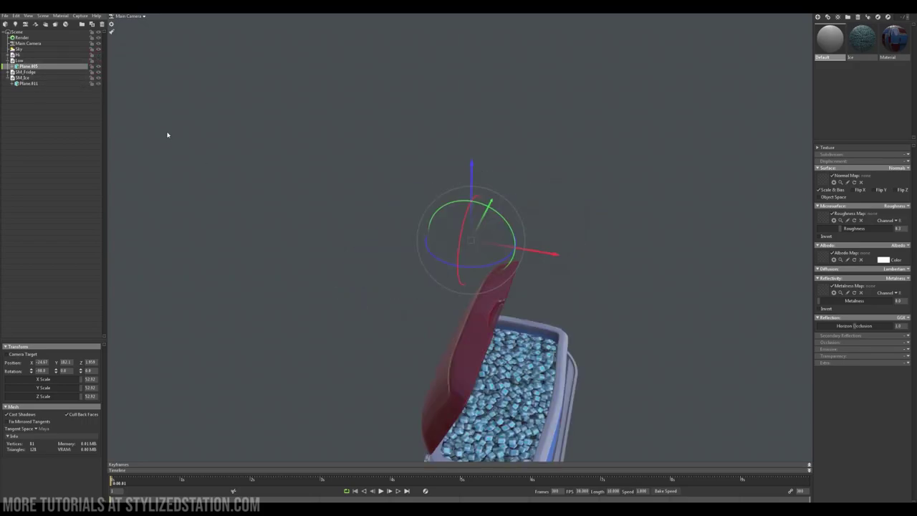
mouse_move(322, 229)
left_mouse_down()
mouse_move(382, 262)
mouse_move(466, 273)
mouse_move(451, 267)
mouse_move(659, 182)
mouse_move(588, 199)
left_mouse_up()
left_click(467, 273)
left_click(451, 266)
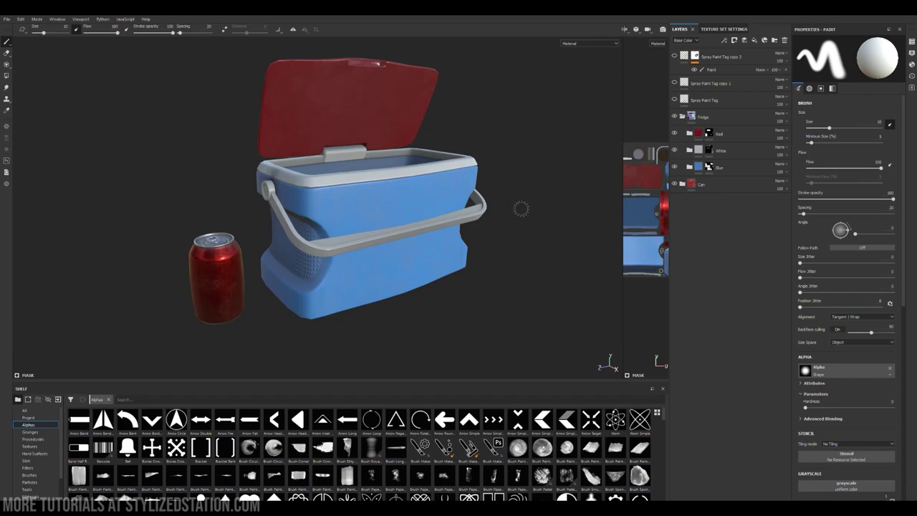
In Substance Painter, find the Spray Paint Tag material in the shelf and add it above all the cooler's layers.
mouse_move(521, 209)
left_mouse_down("alt")
mouse_move(493, 192)
mouse_move(472, 222)
mouse_move(503, 221)
mouse_move(493, 227)
left_mouse_up("alt")
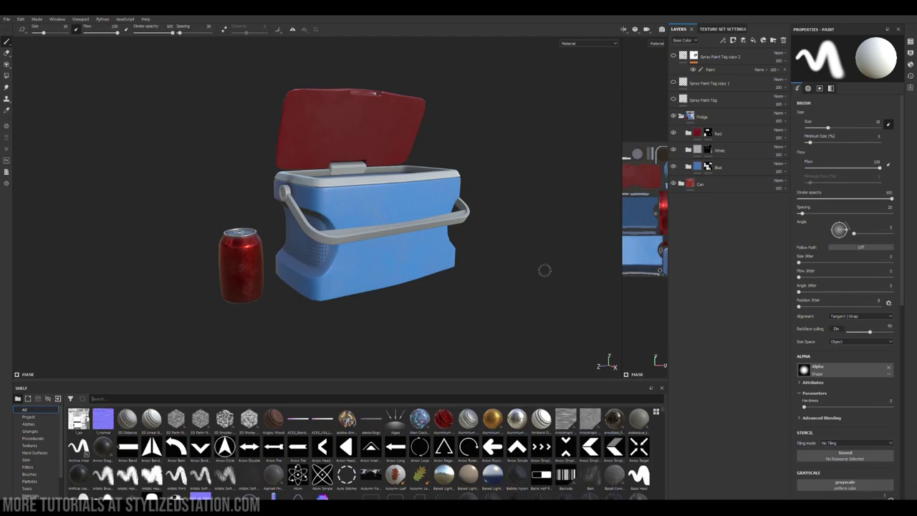
type("Spray Paint Tag")
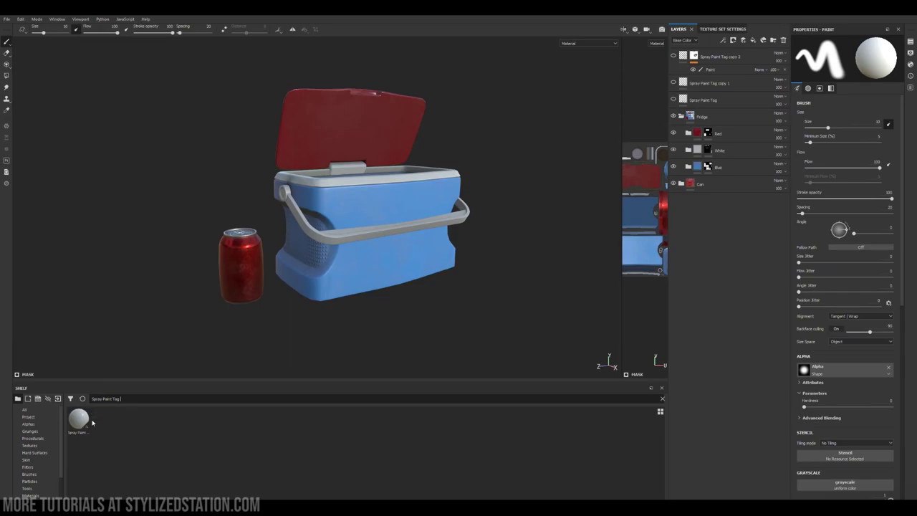
mouse_move(77, 427)
left_mouse_down()
mouse_move(112, 419)
mouse_move(692, 55)
mouse_move(683, 51)
left_mouse_up()
left_click_drag(501, 231, 485, 211, "alt")
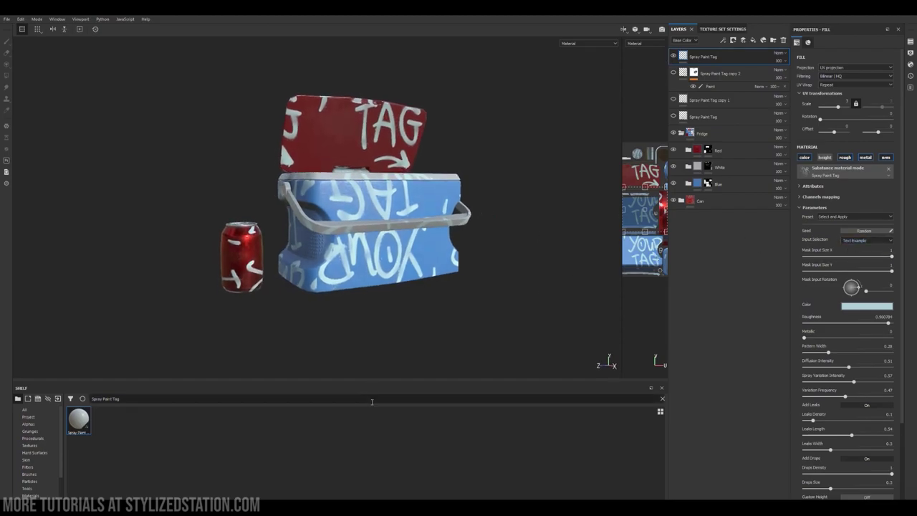
Search the shelf for the depositphotos can image and set the Spray Paint Tag's Input Selection to Custom Mask Input.
type("dep")
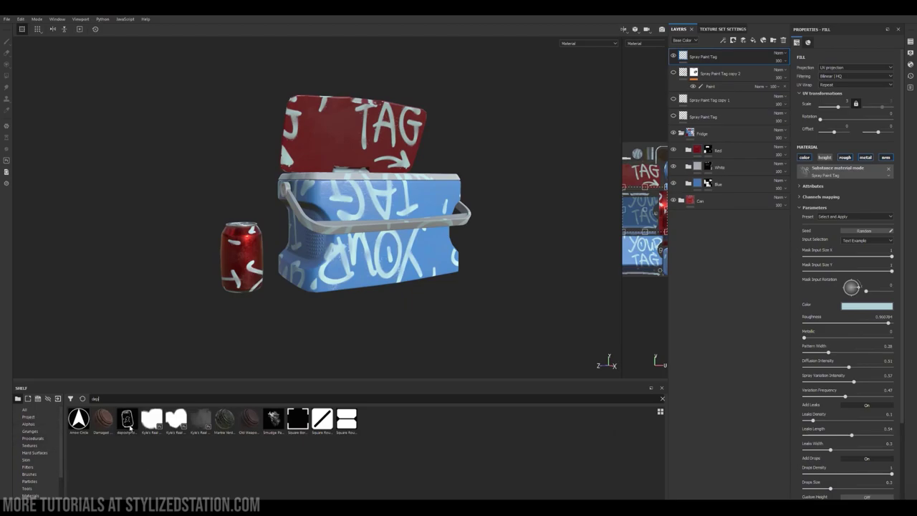
left_click(129, 428)
scroll(835, 195, "down", 3)
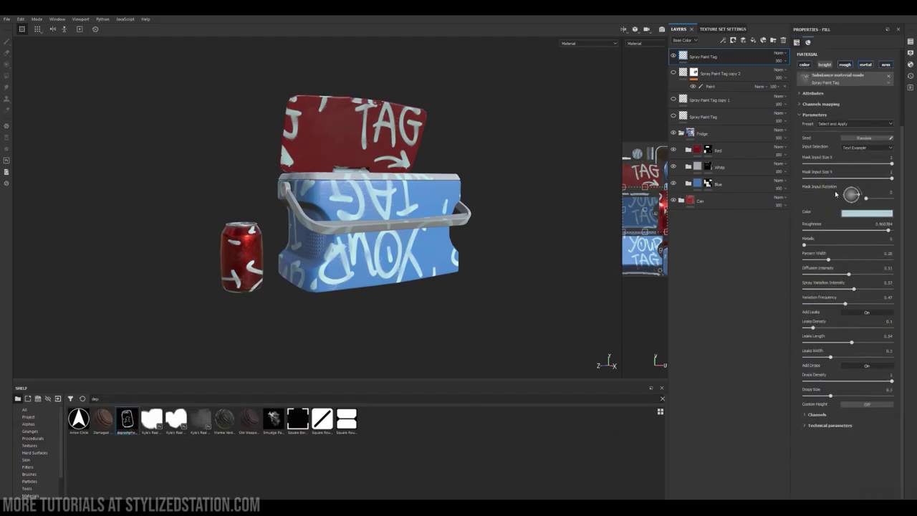
scroll(849, 206, "up", 2)
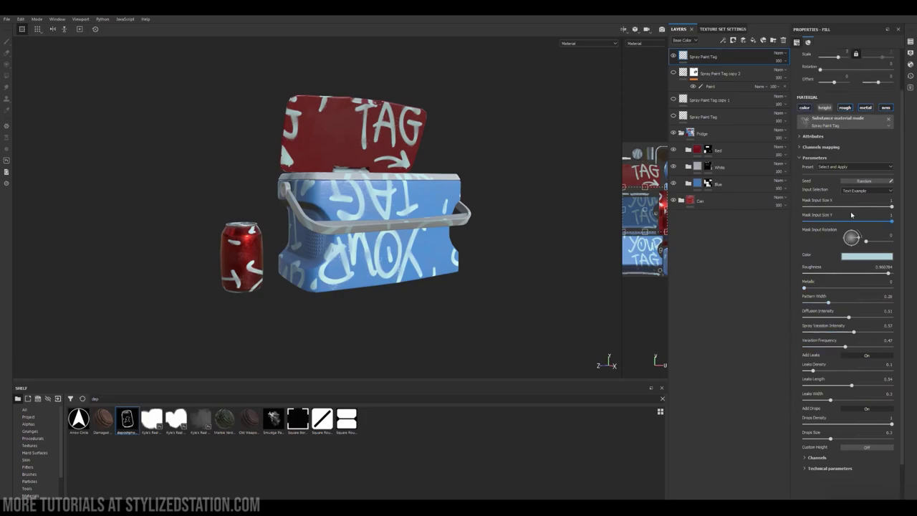
left_click(863, 191)
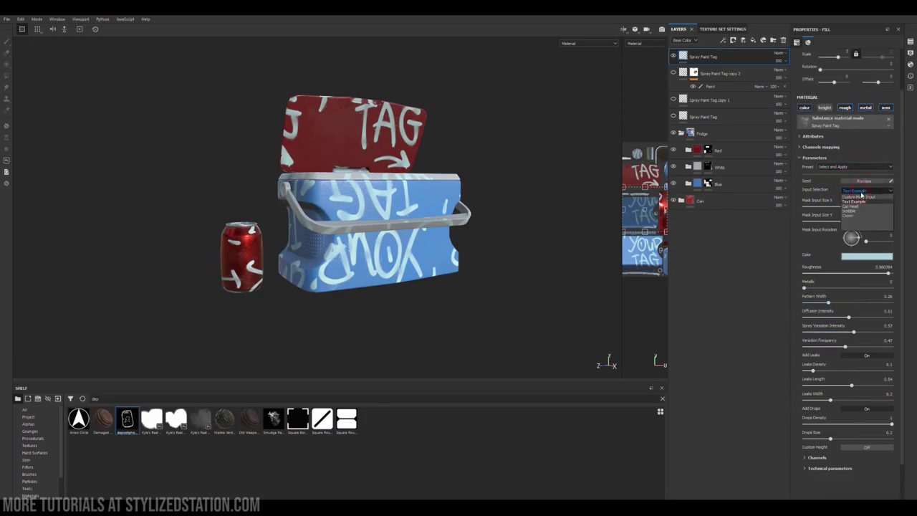
left_click(862, 196)
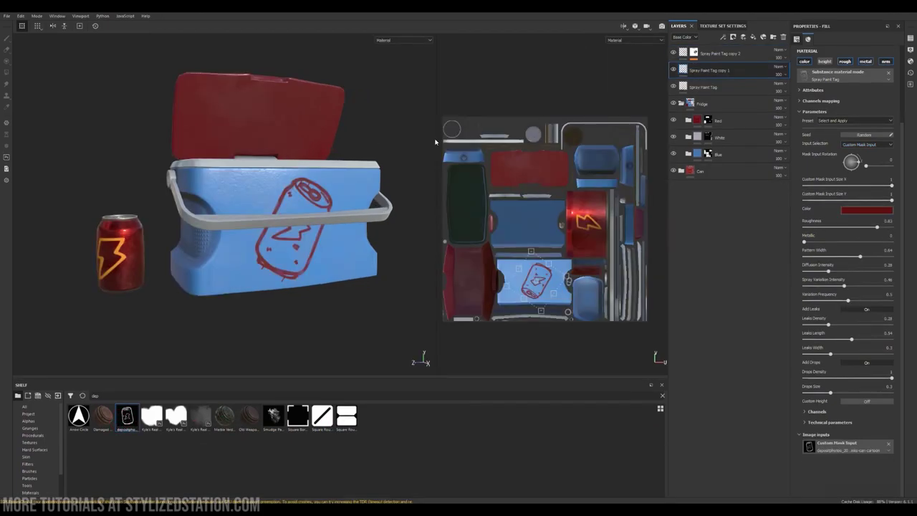
Recolor the soda can graphic on the cooler's front to dark navy and raise its Spray Variation Intensity to 0.73.
left_click_drag(434, 141, 502, 141)
scroll(404, 174, "up", 2)
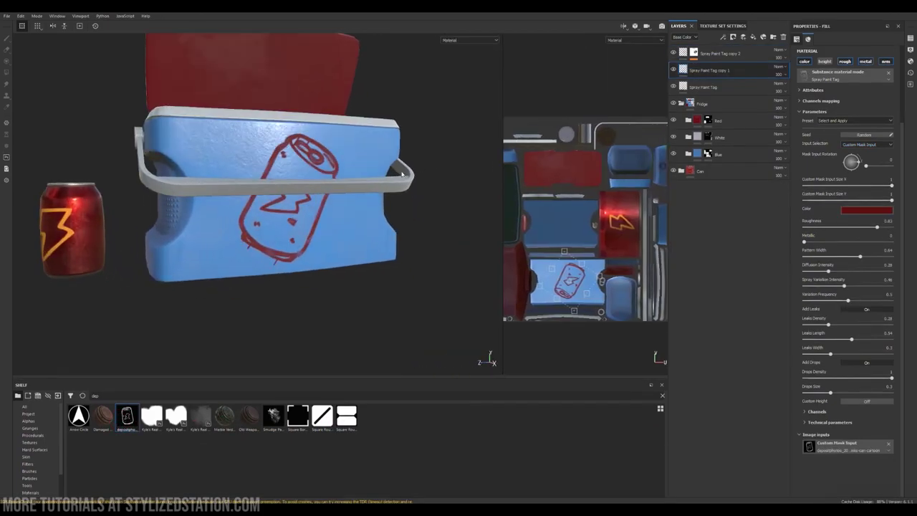
scroll(403, 174, "down", 2)
left_click(866, 210)
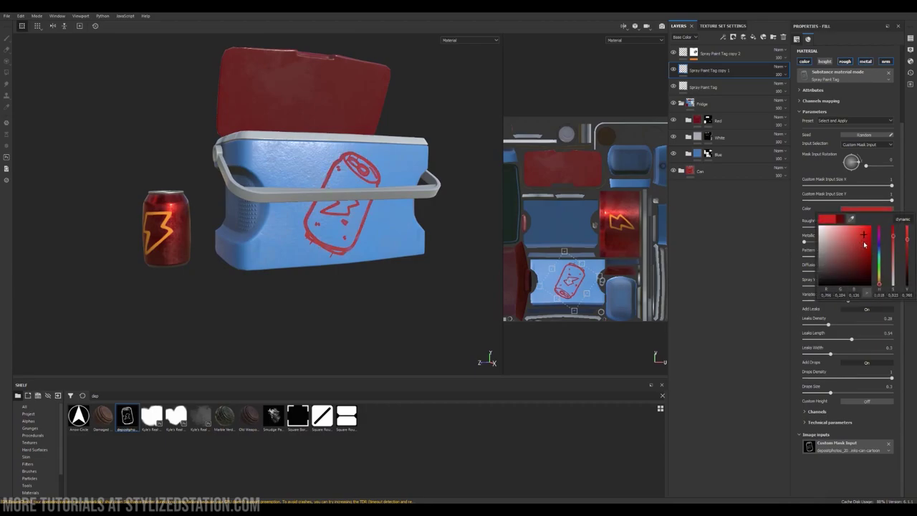
left_click(860, 255)
mouse_move(878, 283)
left_mouse_down()
mouse_move(878, 246)
mouse_move(856, 250)
mouse_move(853, 240)
left_mouse_up()
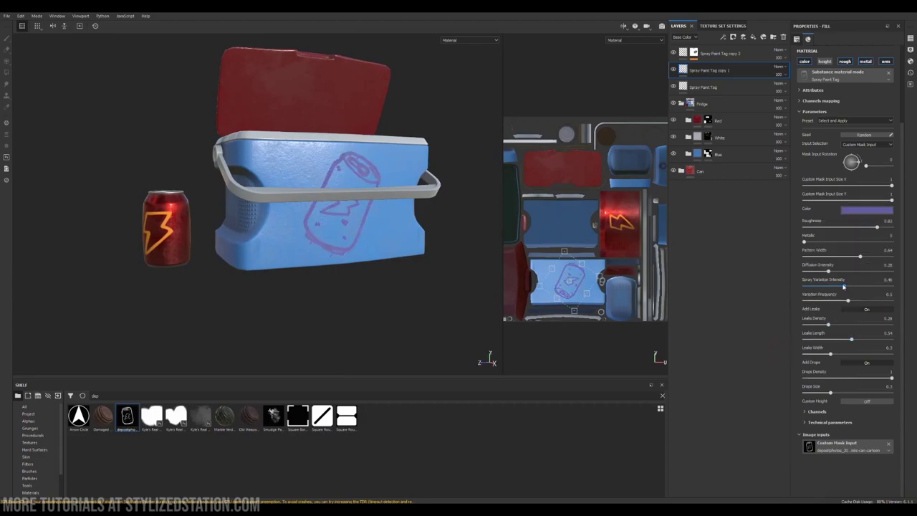
mouse_move(843, 287)
left_mouse_down()
mouse_move(825, 287)
mouse_move(867, 286)
left_mouse_up()
left_click(853, 207)
left_click(855, 280)
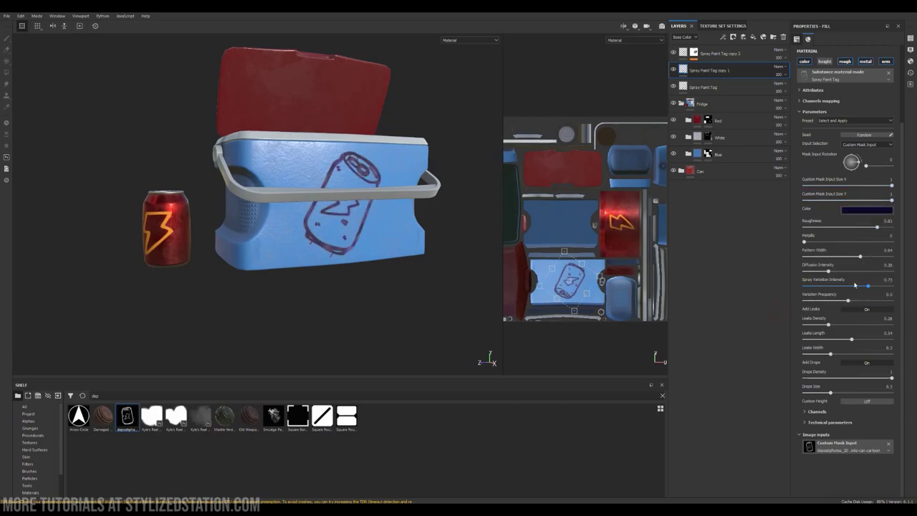
left_click_drag(860, 256, 862, 227)
Add a white mask with a paint effect to the Spray Paint Tag copy 1 layer.
double_click(718, 71)
right_click(717, 71)
left_click(725, 75)
right_click(696, 72)
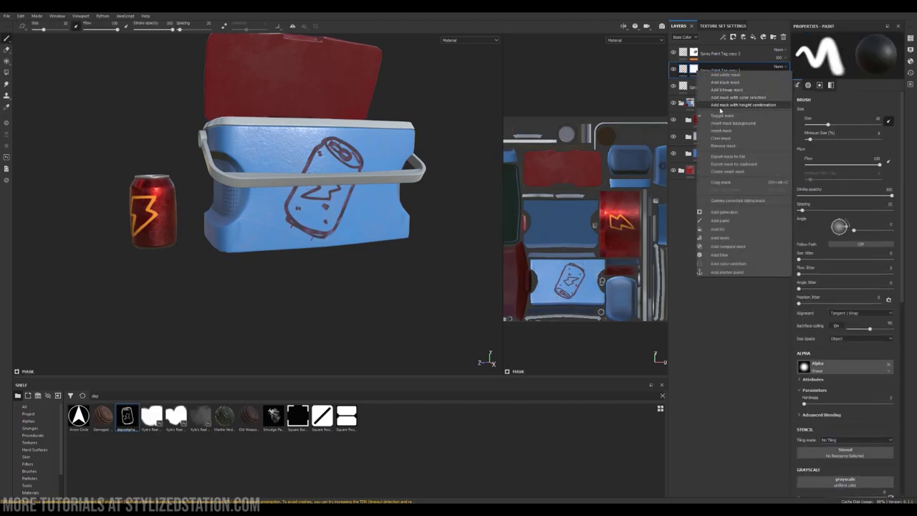
left_click(719, 221)
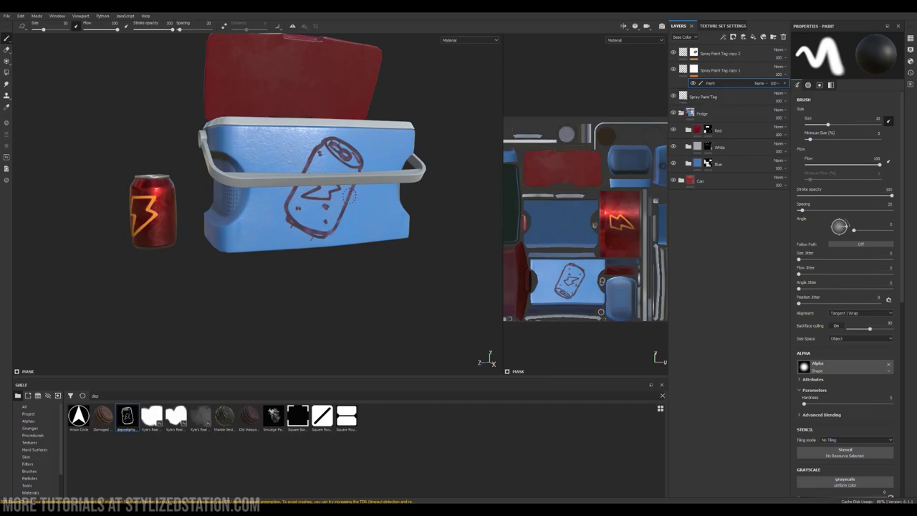
Hide the lower Spray Paint Tag layer and paint on the copy 1 mask to fade parts of the can graphic.
scroll(349, 197, "up", 3)
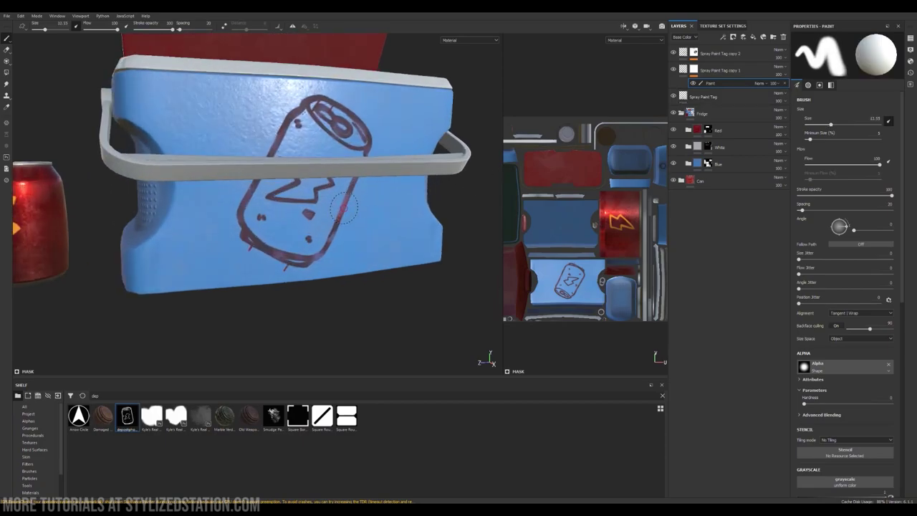
left_click(673, 96)
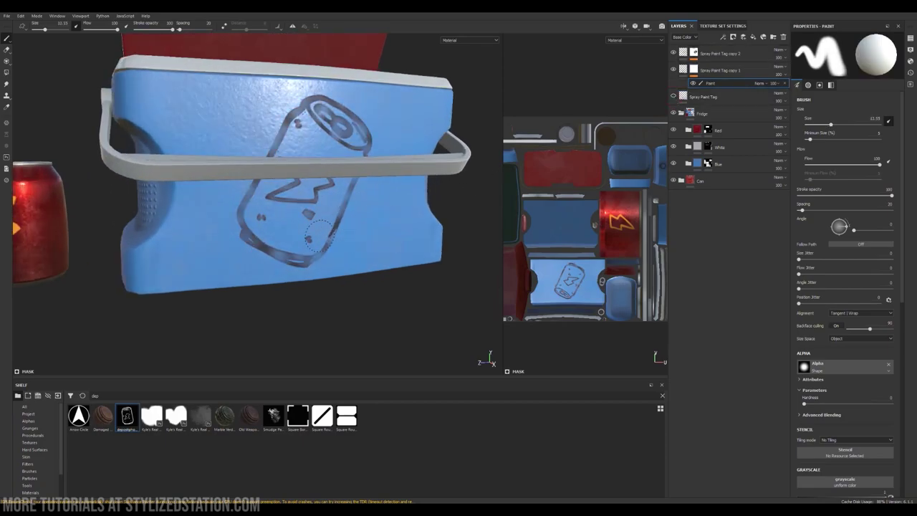
mouse_move(310, 237)
left_mouse_down()
mouse_move(337, 232)
mouse_move(286, 259)
mouse_move(213, 245)
mouse_move(236, 215)
mouse_move(303, 207)
mouse_move(337, 236)
left_mouse_up()
mouse_move(366, 195)
left_mouse_down()
mouse_move(336, 190)
mouse_move(362, 213)
left_mouse_up()
right_click_drag(552, 296, 558, 284, "ctrl")
left_click_drag(558, 283, 578, 287)
right_click_drag(578, 287, 581, 286, "ctrl")
Undo the recent mask strokes on the cooler's can graphic.
key("ctrl+z")
key("ctrl+z")
key("ctrl+z")
key("ctrl+z")
key("ctrl+z")
key("ctrl+z")
key("ctrl+z")
key("ctrl+z")
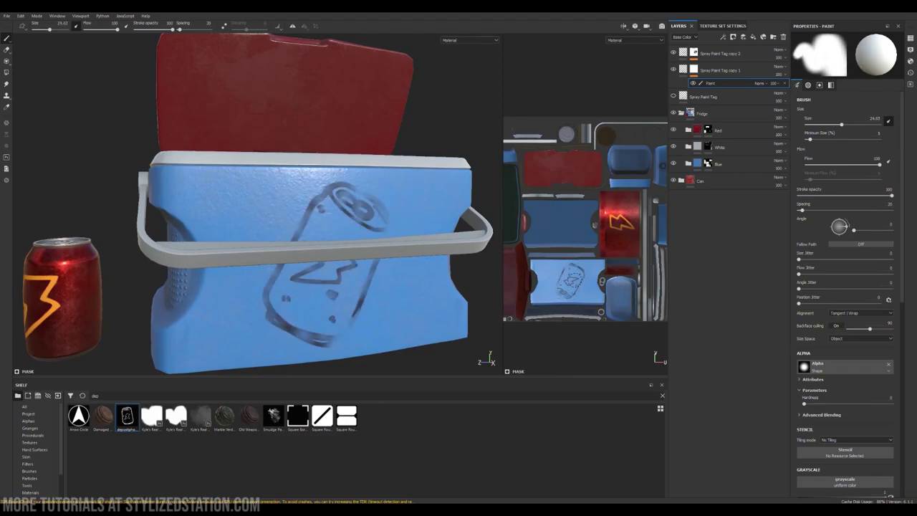
key("ctrl+z")
key("ctrl+z")
key("ctrl+z")
key("ctrl+z")
key("ctrl+z")
key("ctrl+z")
key("ctrl+z")
key("ctrl+z")
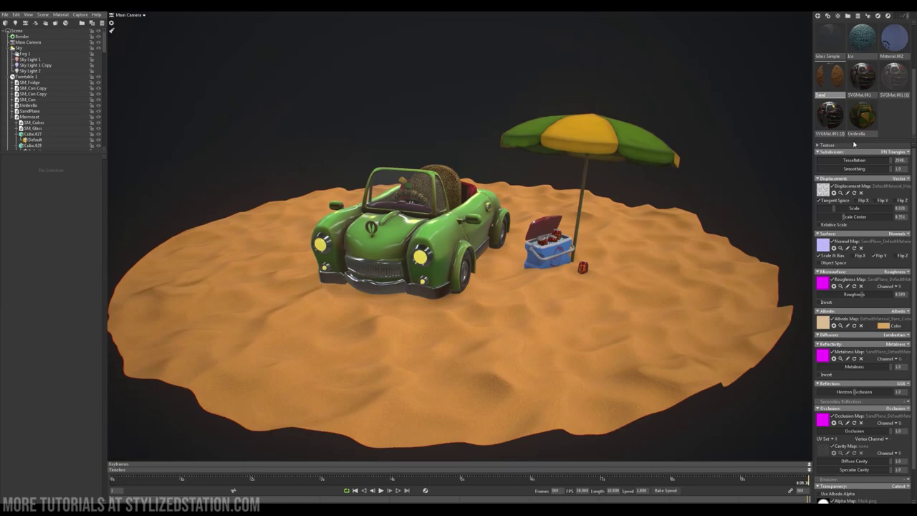
In Marmoset Toolbag, slightly reduce the displacement scale of the Sand material.
scroll(850, 140, "down", 1)
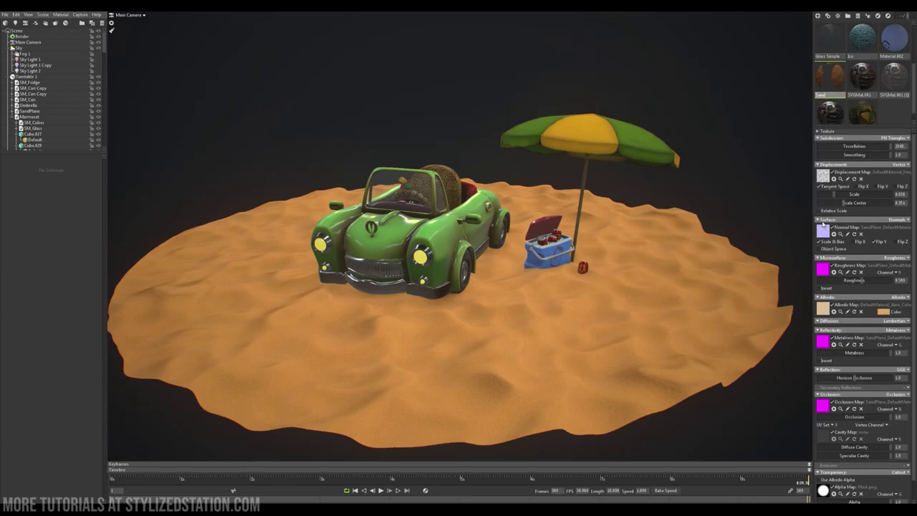
scroll(823, 223, "down", 1)
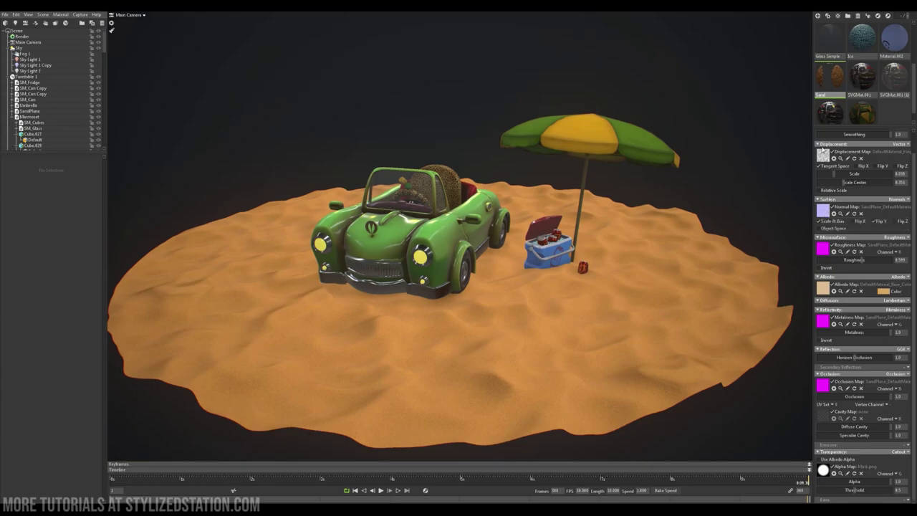
left_click(834, 173)
left_click_drag(834, 174, 830, 173)
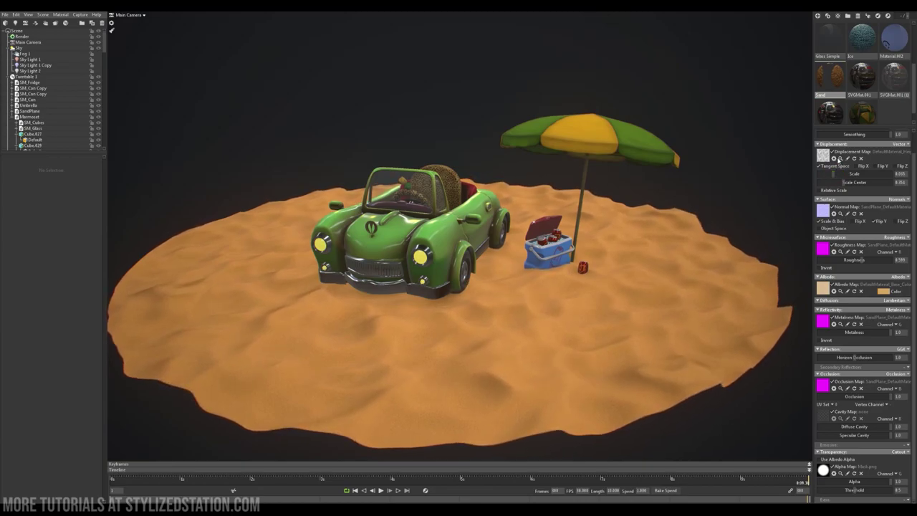
Toggle the Sand material's displacement map off and on to compare the flat and displaced ground.
left_click(832, 151)
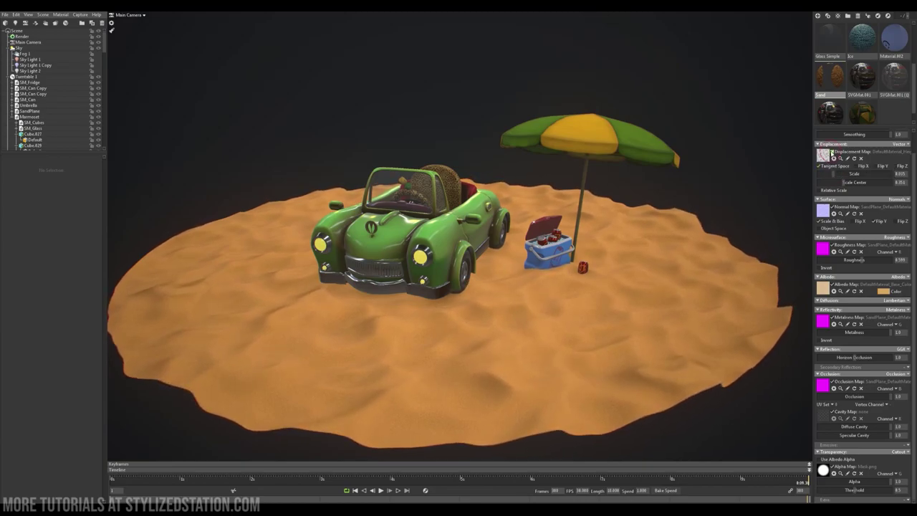
left_click(831, 152)
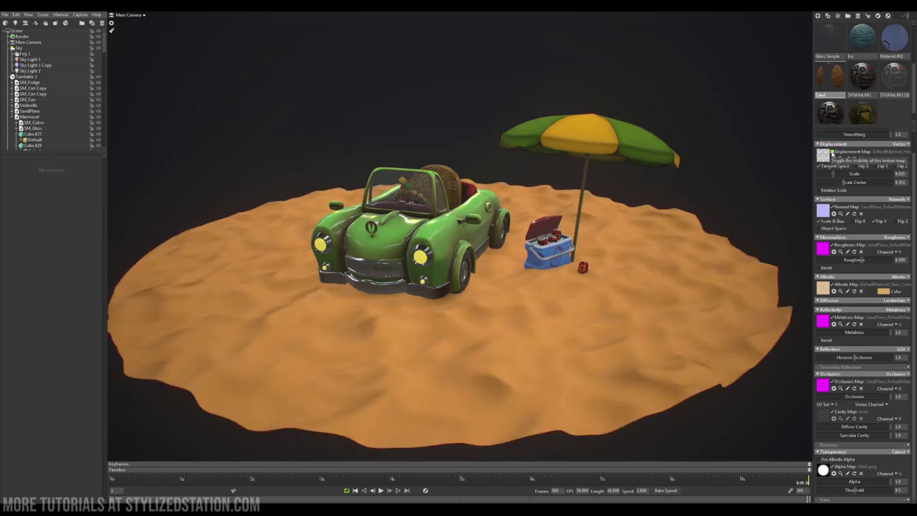
left_click(831, 151)
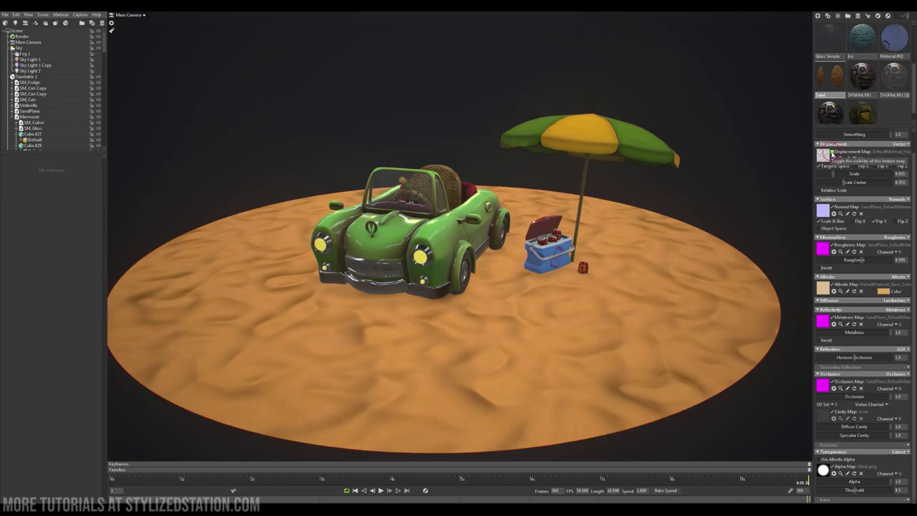
left_click(830, 152)
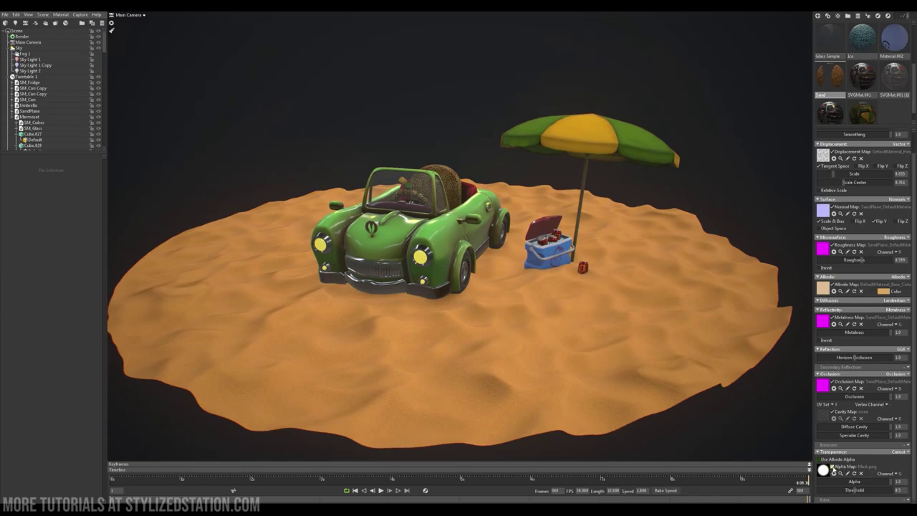
Toggle the Sand material's alpha map off and on to compare the square plane with the masked island shape.
left_click(832, 468)
left_click(832, 468)
left_click(832, 468)
left_click(832, 469)
left_click(832, 468)
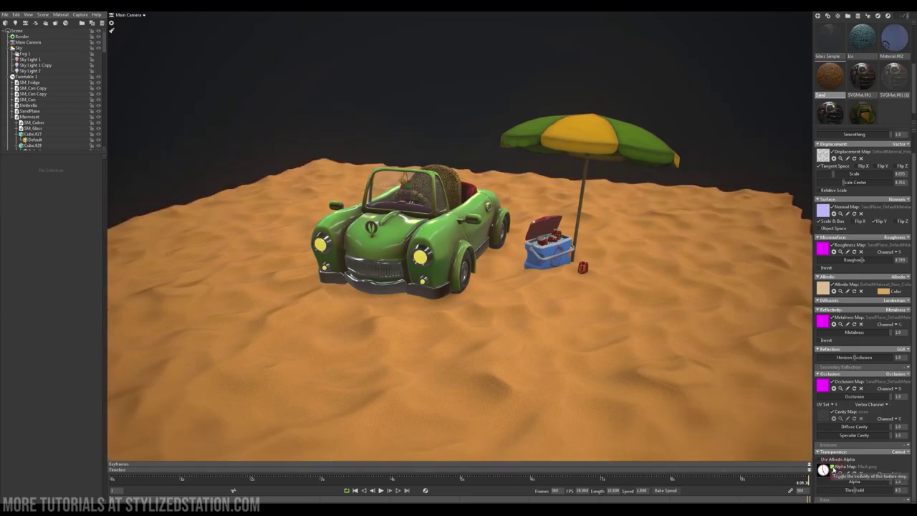
left_click(832, 469)
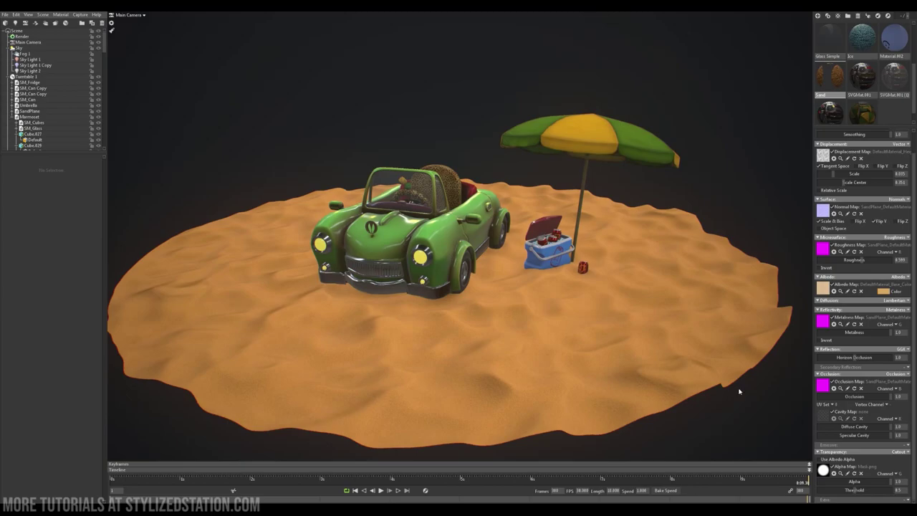
Enable Fog 1 and Sky Light 1 in the scene, and check and accept the light's orange color.
left_click(98, 55)
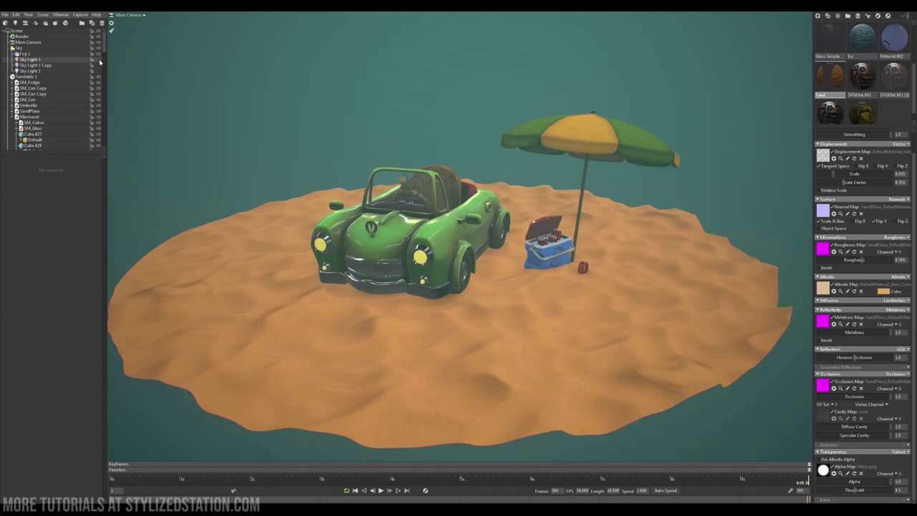
left_click(99, 60)
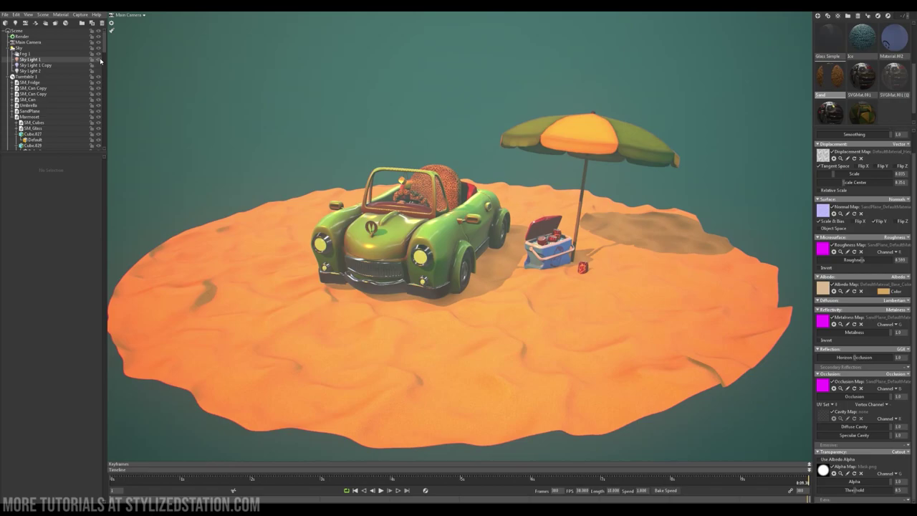
left_click(64, 60)
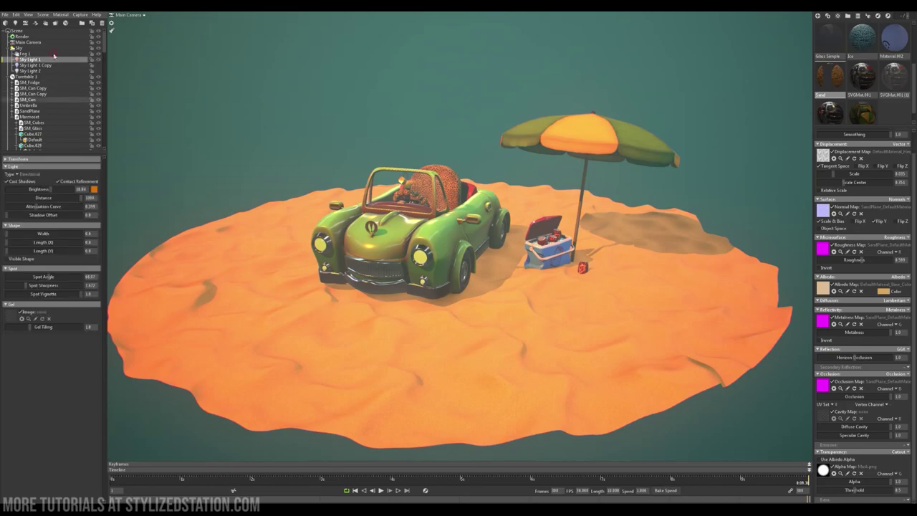
left_click(93, 189)
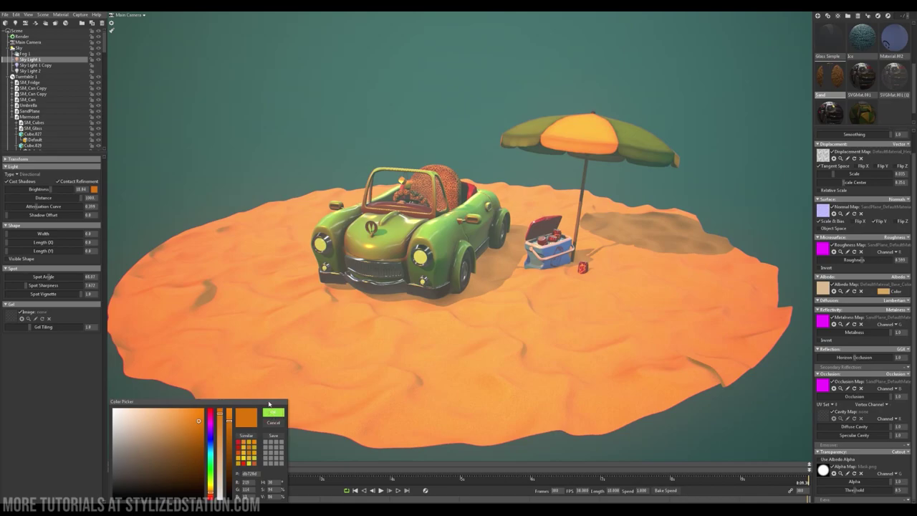
left_click(273, 414)
Enable Sky Light 1 Copy and Sky Light 2, and clear the selection in the scene.
left_click(97, 66)
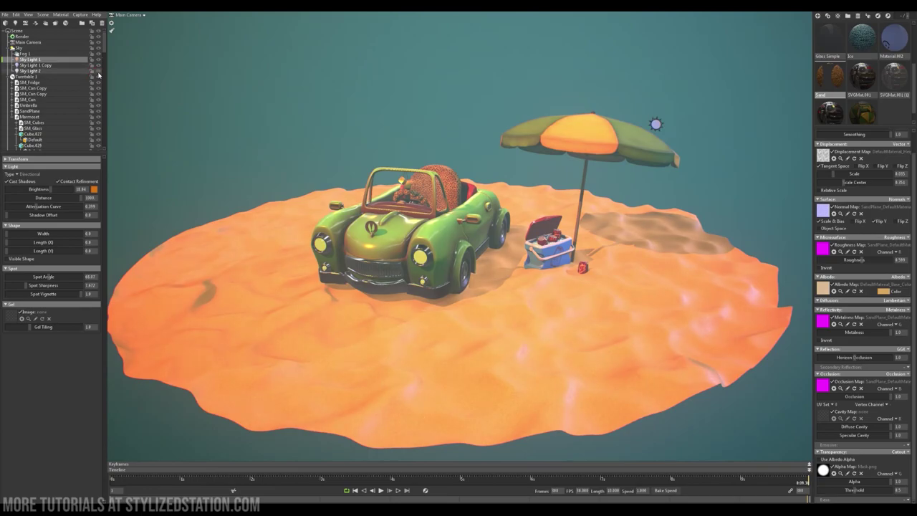
left_click(444, 184)
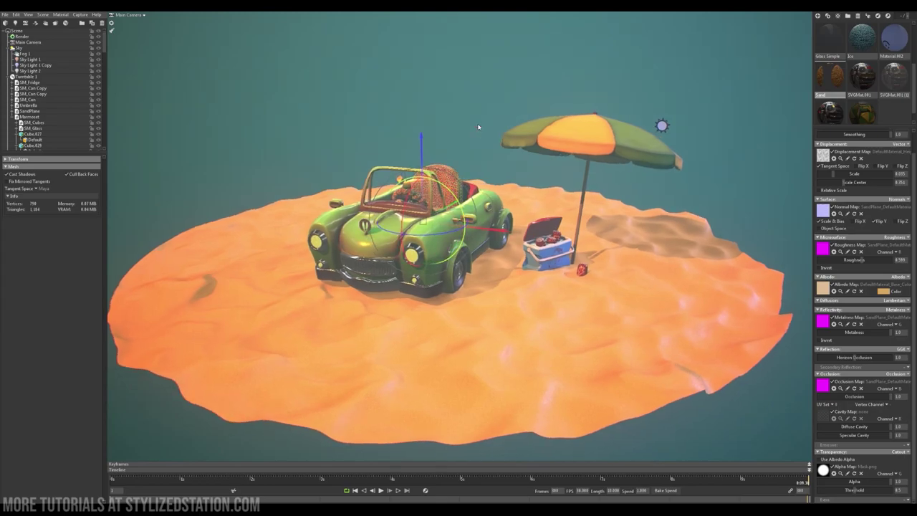
left_click(477, 126)
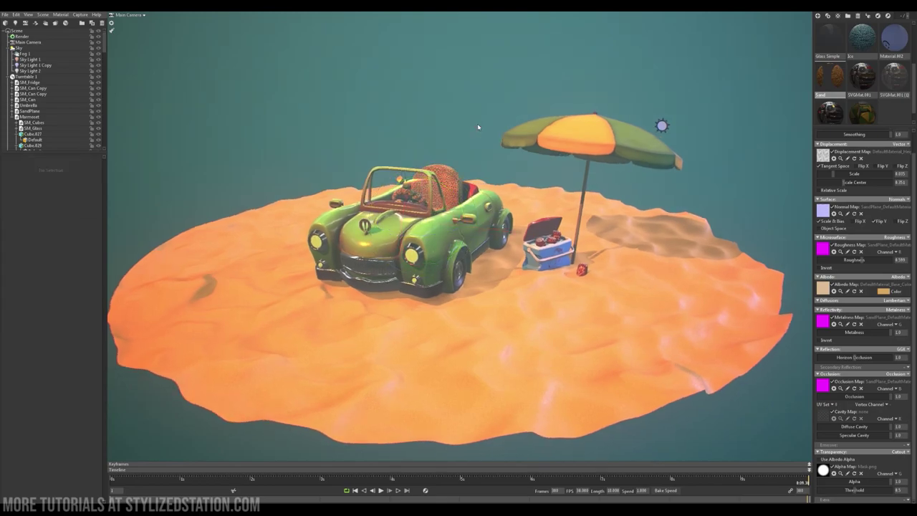
Enable Local Reflections and global illumination in the render settings.
left_click(35, 36)
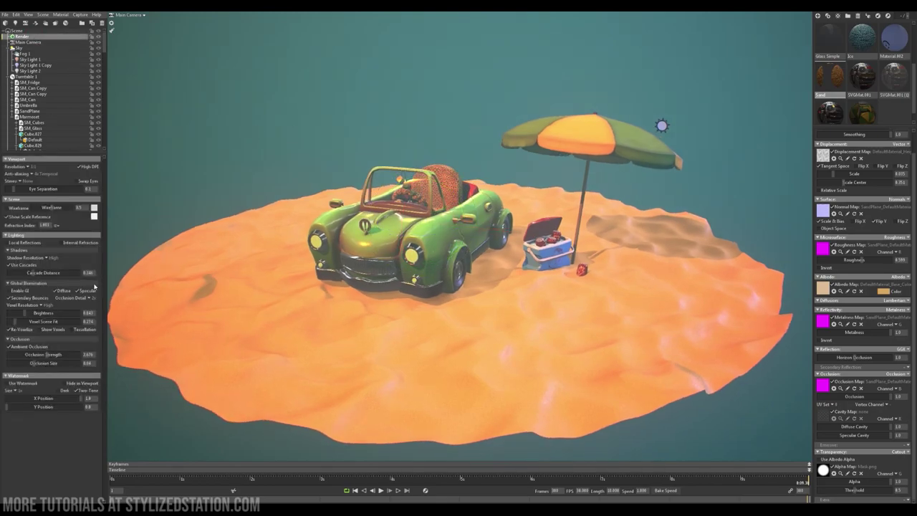
left_click(8, 243)
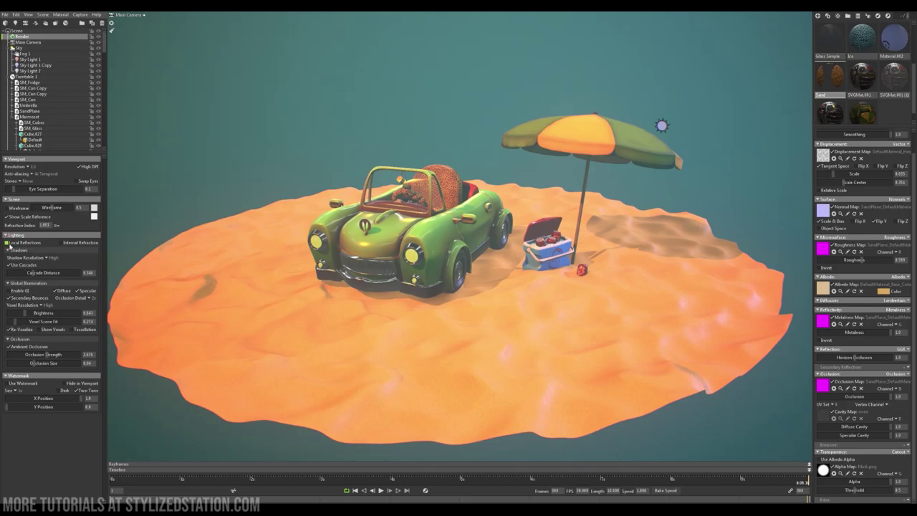
left_click(9, 292)
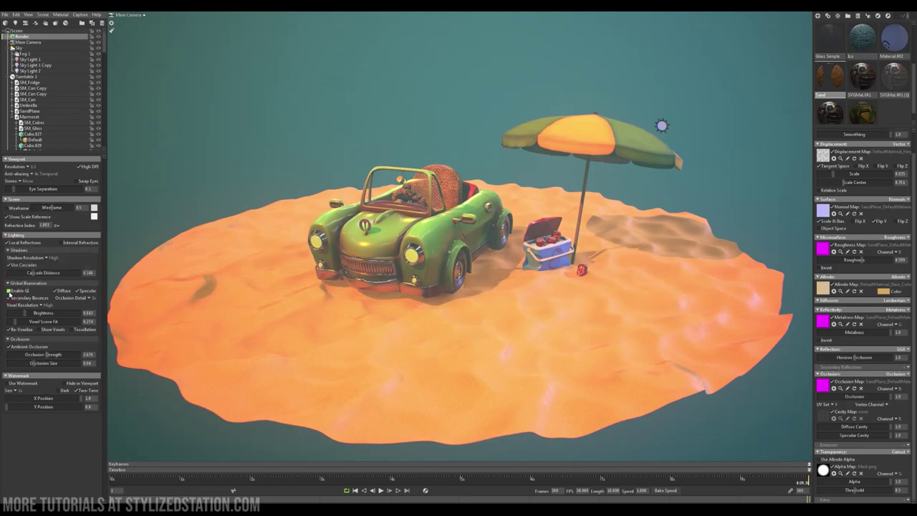